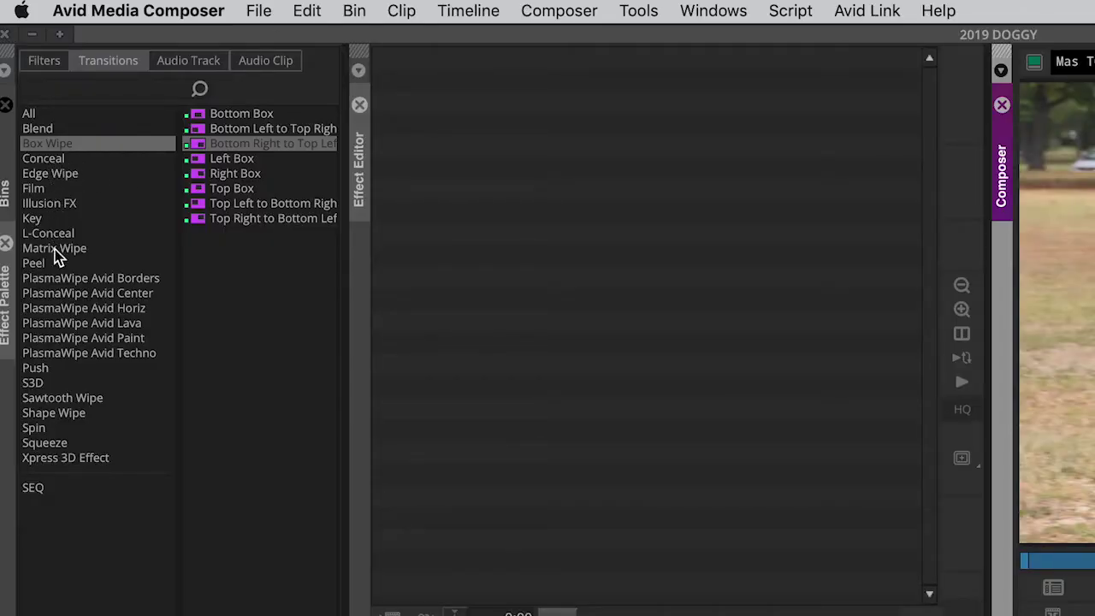
- Show the Push transition category in the Effect Palette
{"action": "left_click", "coordinate": [56, 368]}
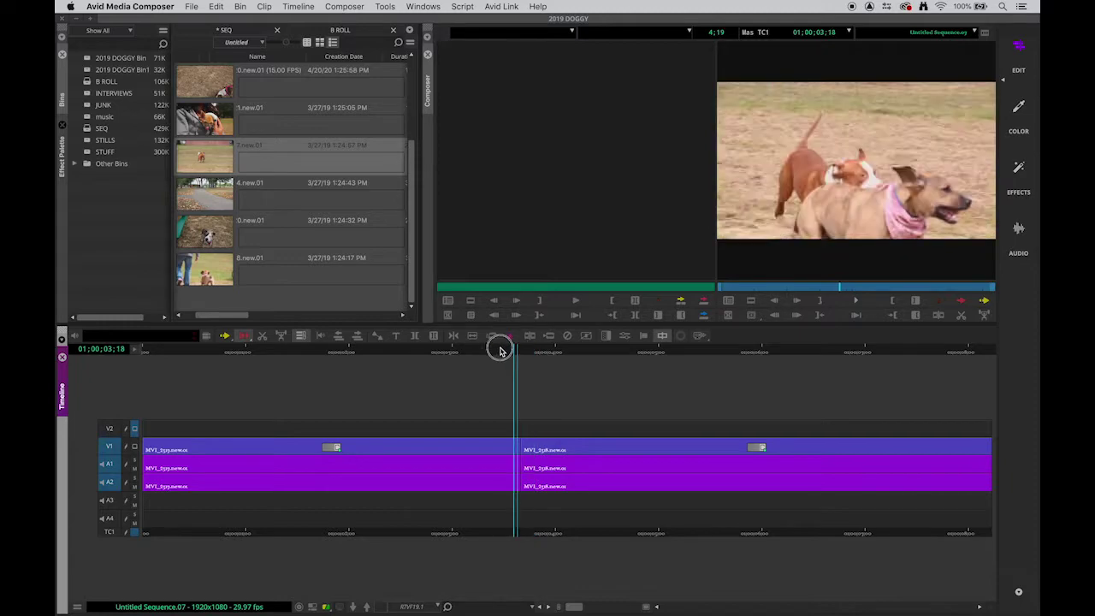
{"action": "left_click_drag", "start_coordinate": [499, 348], "coordinate": [520, 364]}
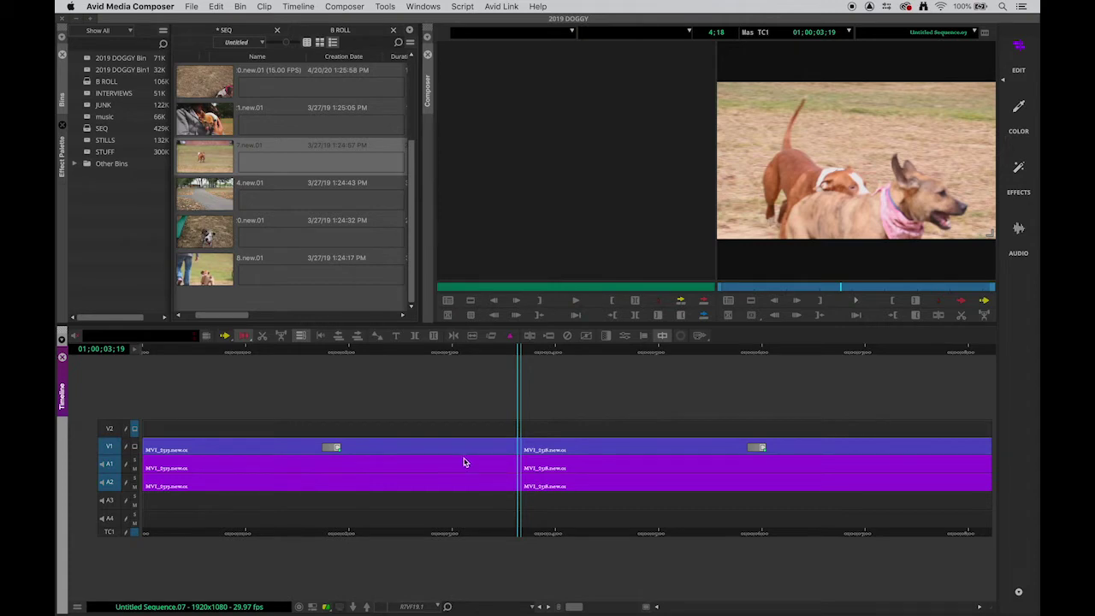
{"action": "left_click", "coordinate": [110, 466]}
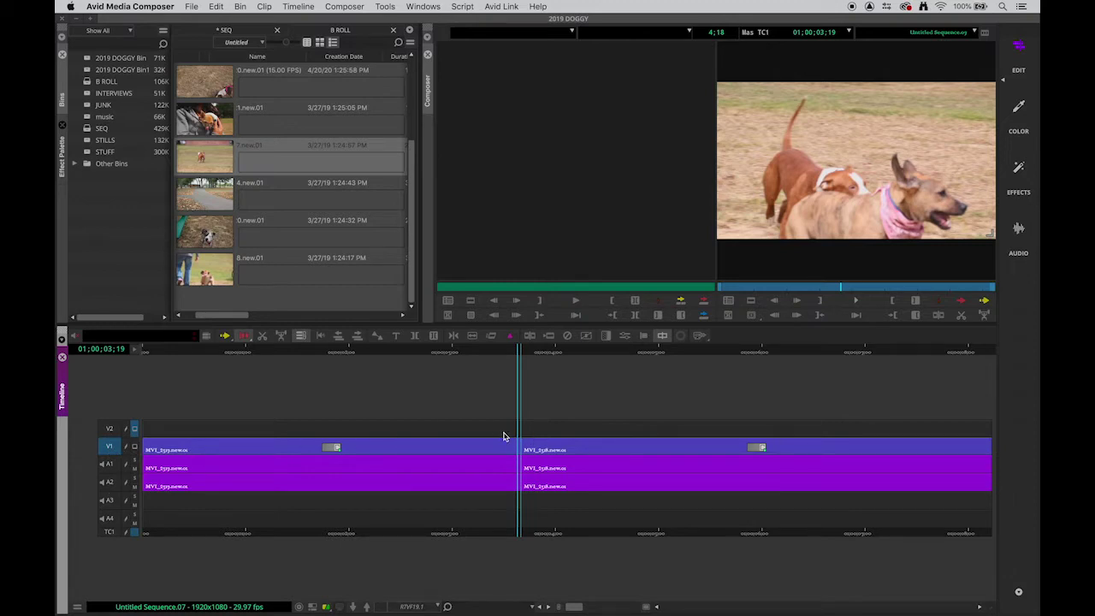
{"action": "left_click", "coordinate": [110, 482]}
{"action": "left_click", "coordinate": [108, 465]}
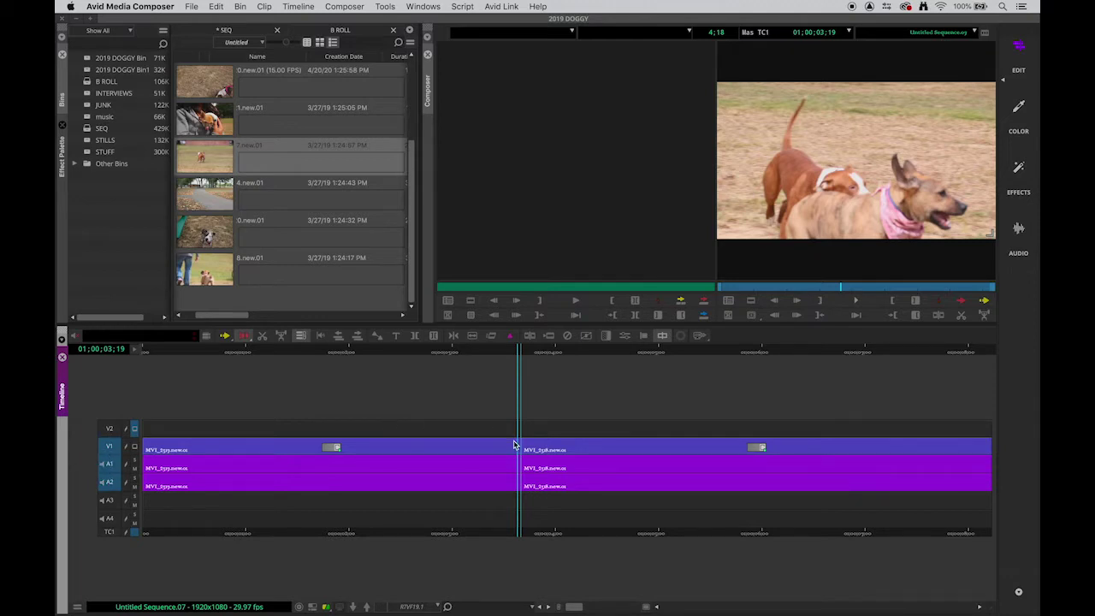
{"action": "mouse_move", "coordinate": [513, 445]}
{"action": "left_mouse_down"}
{"action": "mouse_move", "coordinate": [530, 447]}
{"action": "mouse_move", "coordinate": [518, 444]}
{"action": "left_mouse_up"}
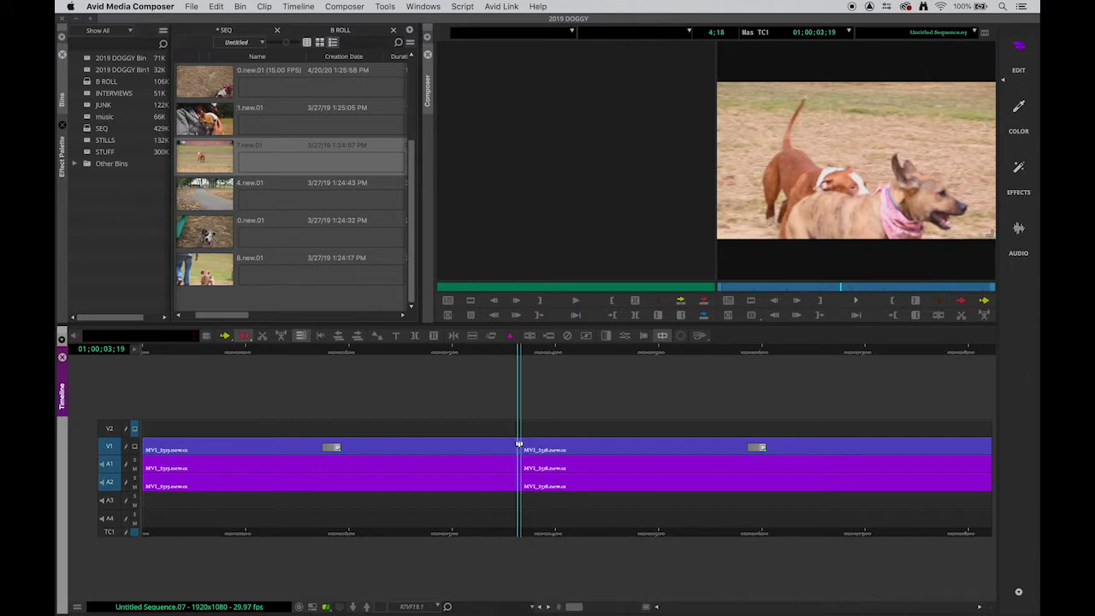
- Open Quick Transition for the cut and keep Dissolve as the transition type
{"action": "left_click", "coordinate": [609, 338]}
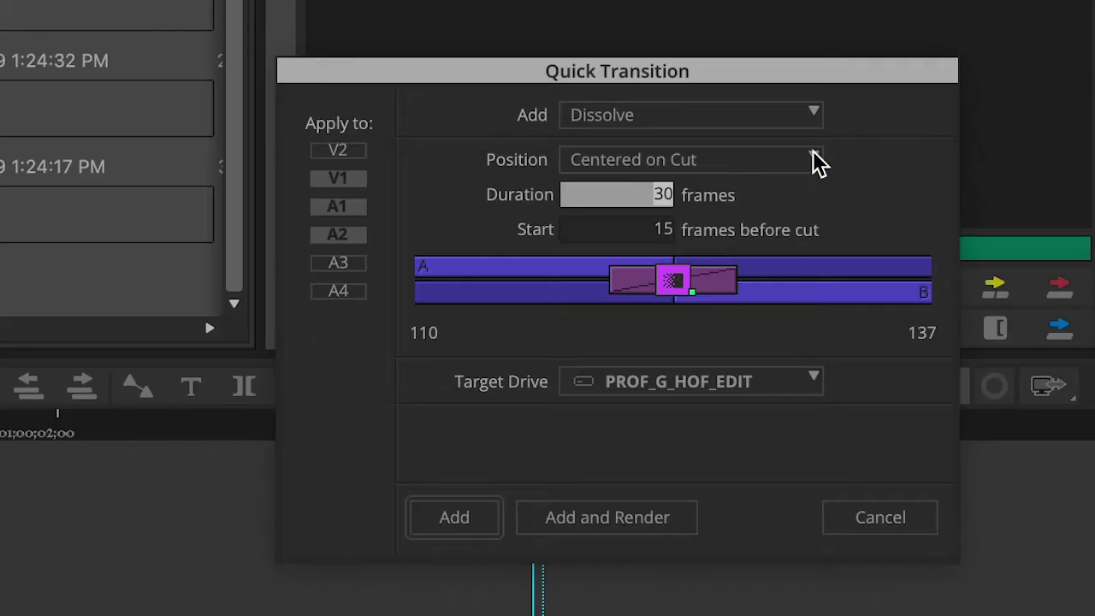
{"action": "left_click_drag", "start_coordinate": [624, 223], "coordinate": [600, 212]}
{"action": "left_click_drag", "start_coordinate": [769, 38], "coordinate": [750, 28]}
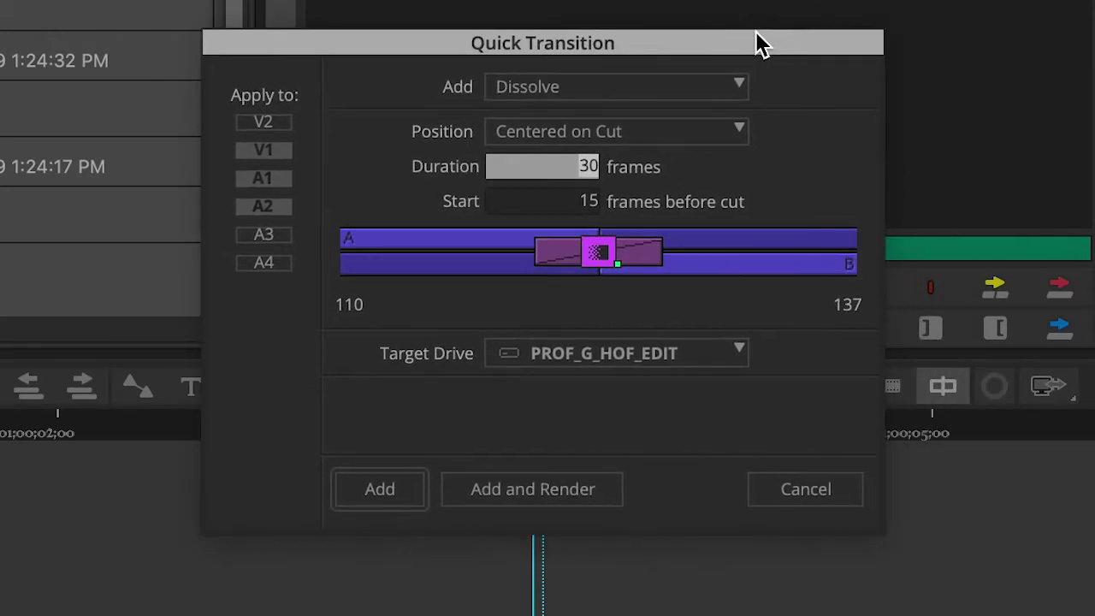
{"action": "left_click", "coordinate": [739, 86]}
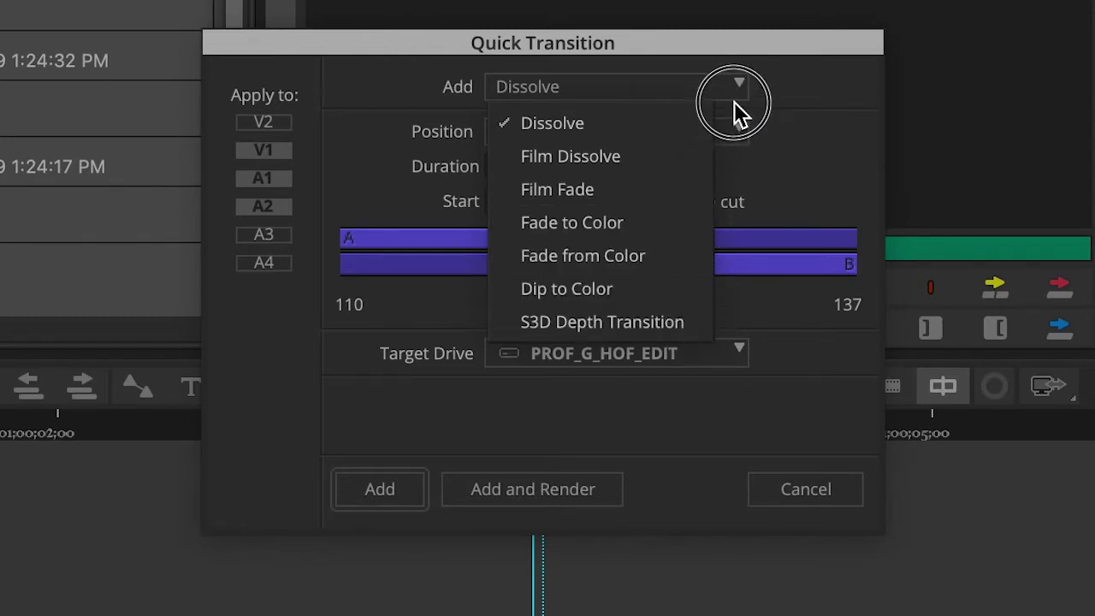
{"action": "left_click", "coordinate": [742, 91]}
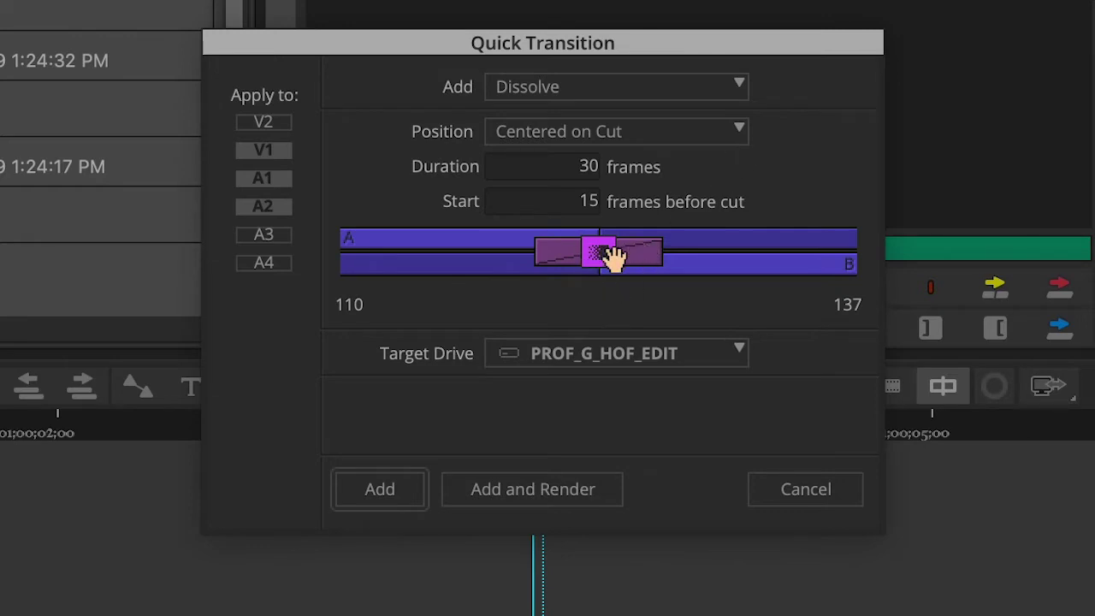
- Try Ending at Cut and Starting at Cut, then set Position to Centered on Cut
{"action": "left_click", "coordinate": [740, 131]}
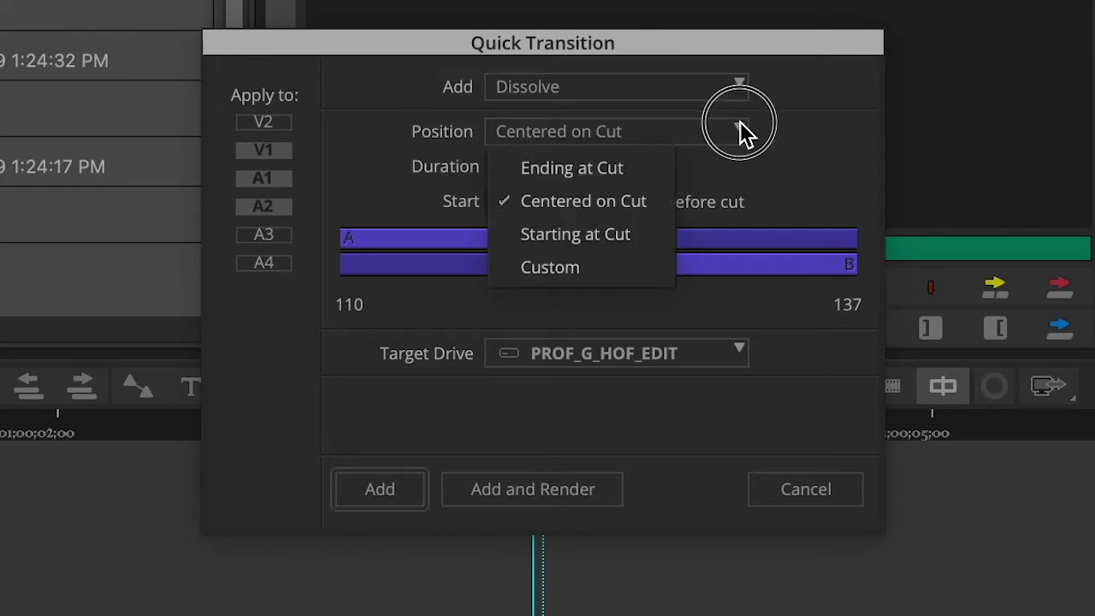
{"action": "left_click", "coordinate": [659, 175]}
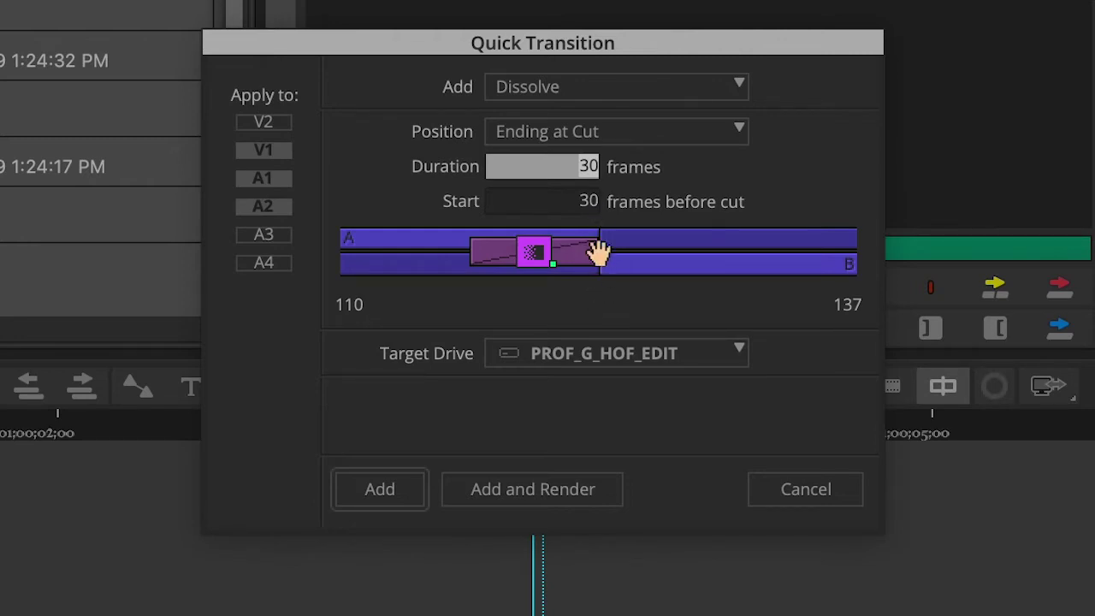
{"action": "left_click", "coordinate": [735, 128]}
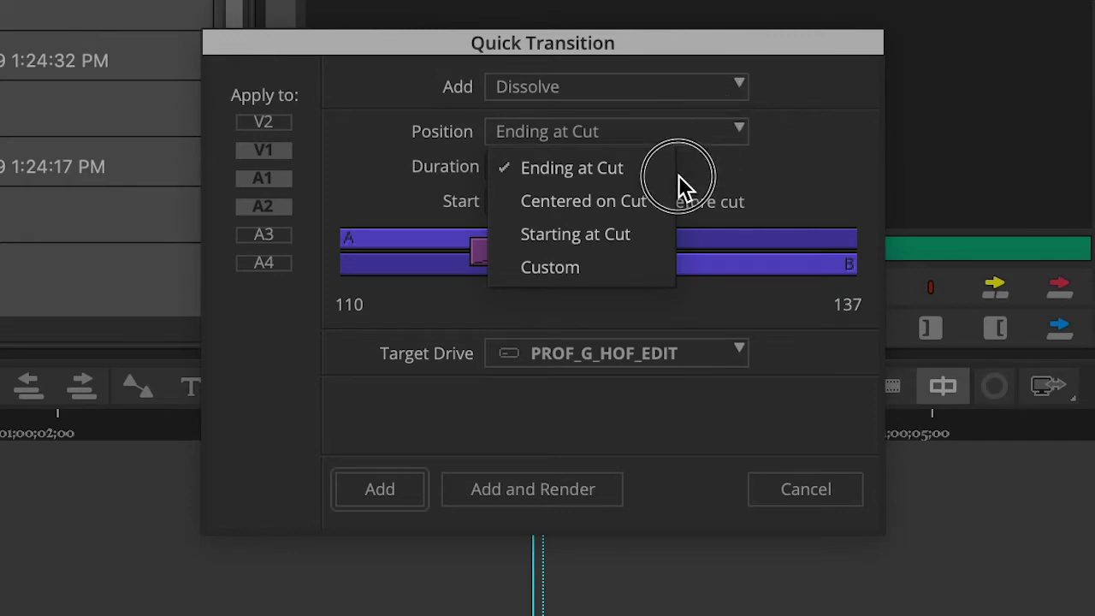
{"action": "left_click", "coordinate": [630, 233]}
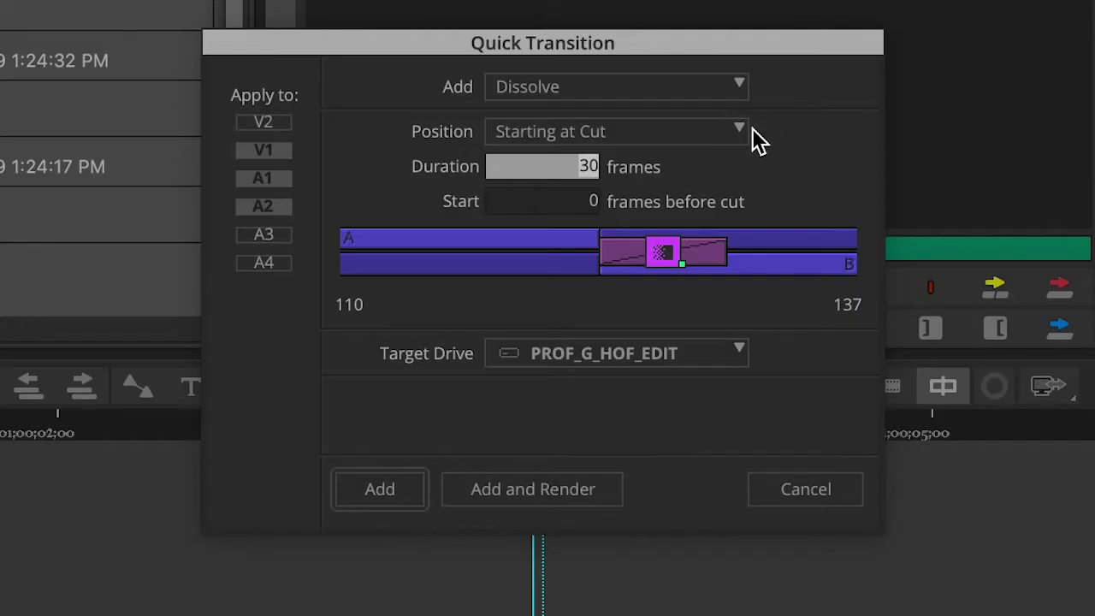
{"action": "left_click", "coordinate": [684, 213]}
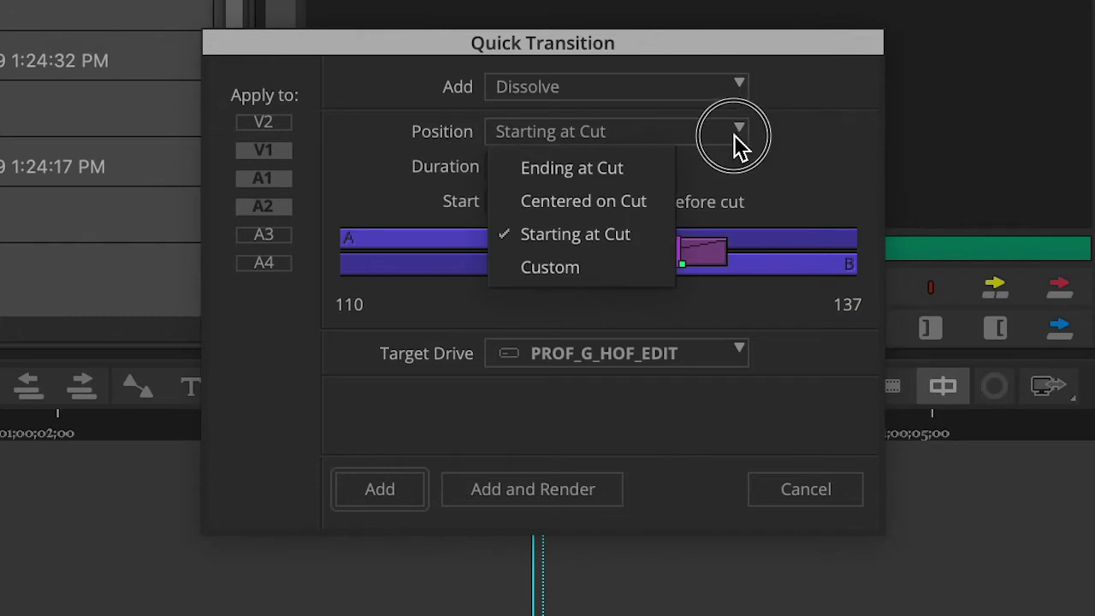
{"action": "left_click", "coordinate": [655, 203]}
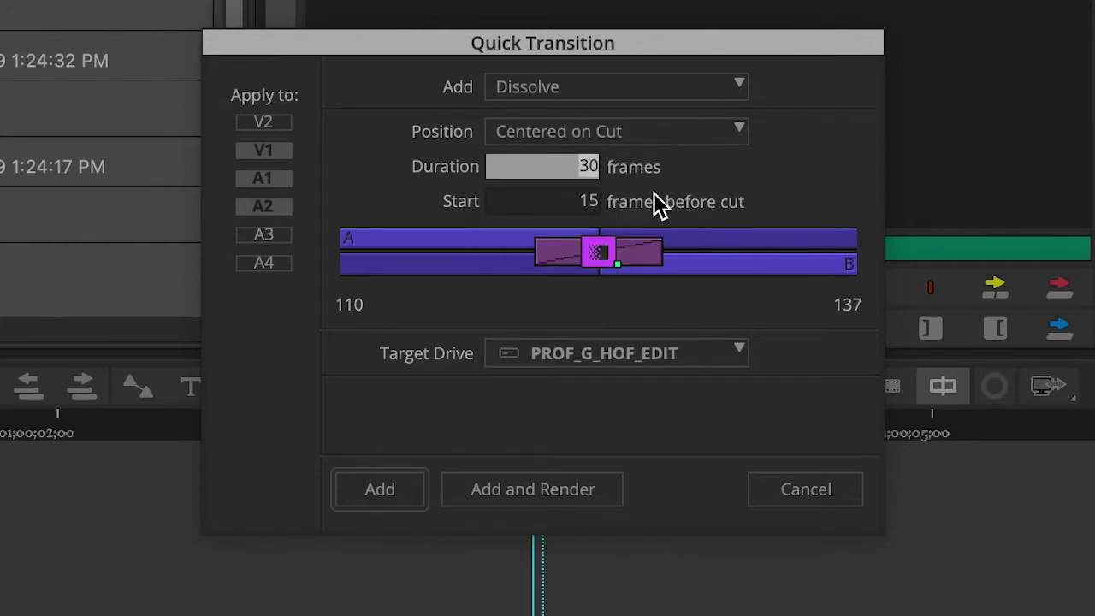
{"action": "left_click", "coordinate": [600, 257]}
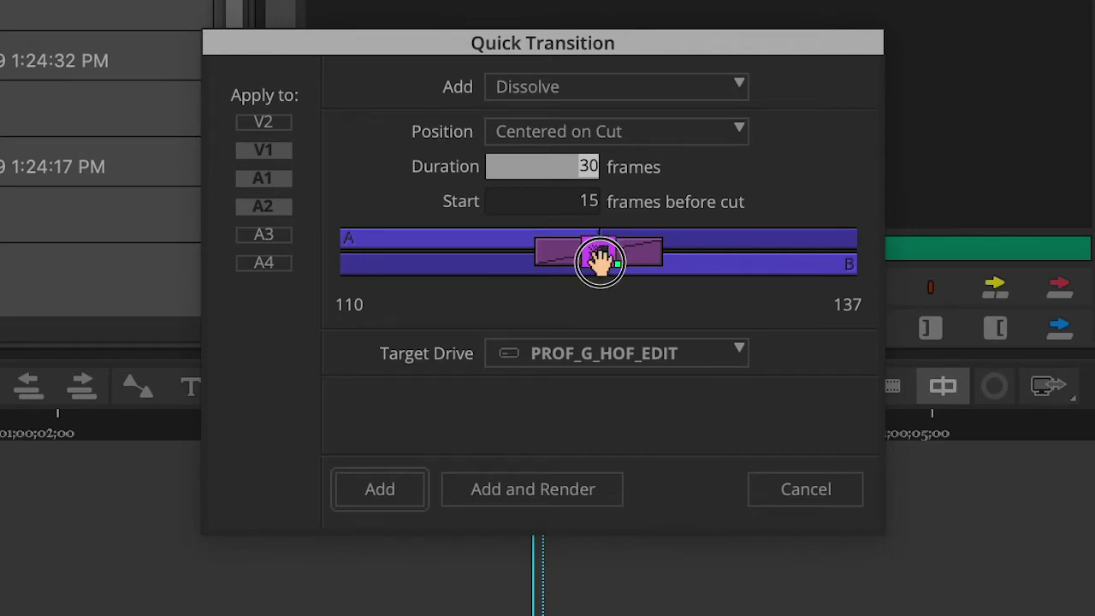
{"action": "left_click_drag", "start_coordinate": [597, 258], "coordinate": [598, 248]}
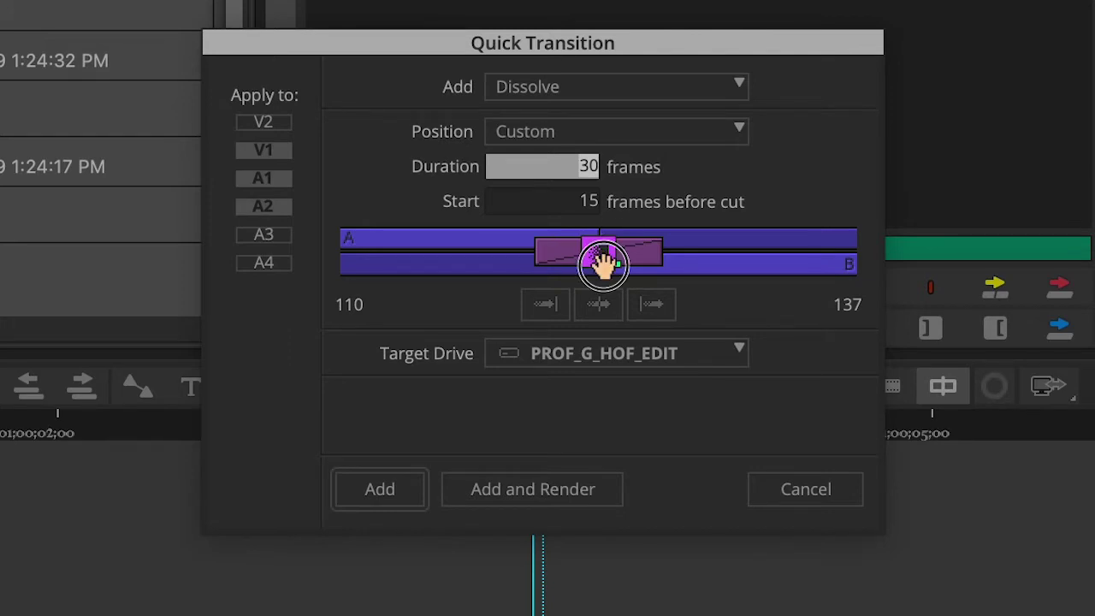
{"action": "left_click_drag", "start_coordinate": [598, 262], "coordinate": [552, 261]}
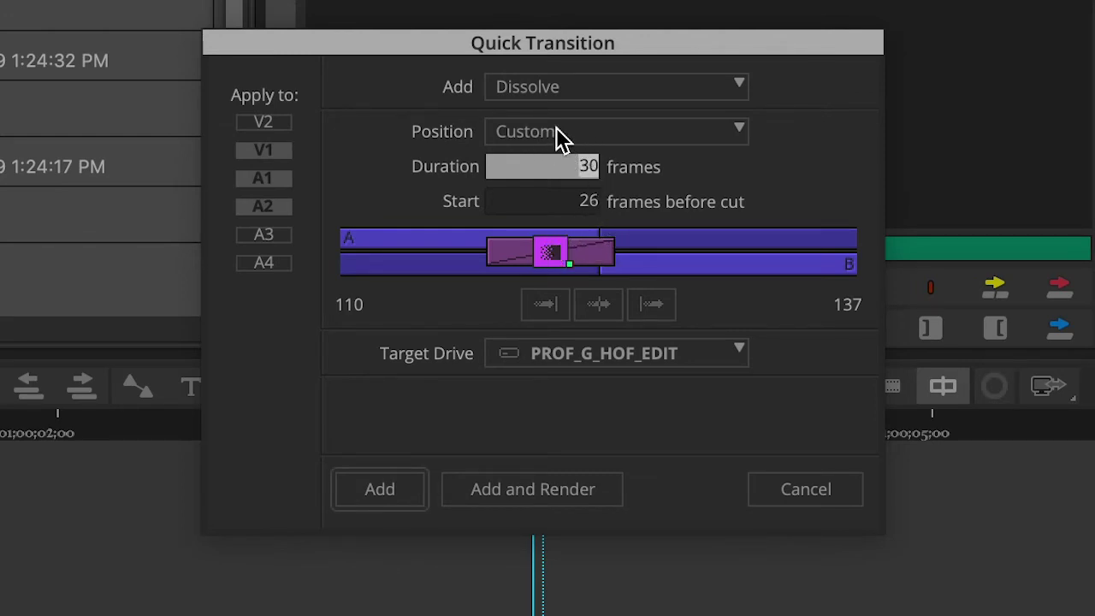
{"action": "left_click", "coordinate": [742, 130]}
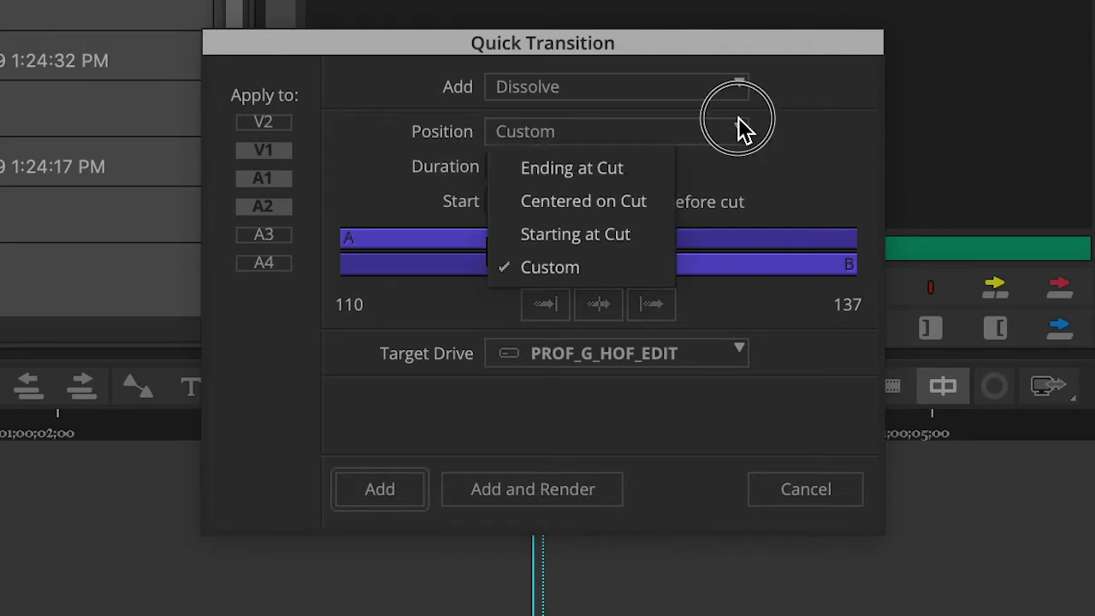
{"action": "left_click", "coordinate": [652, 201]}
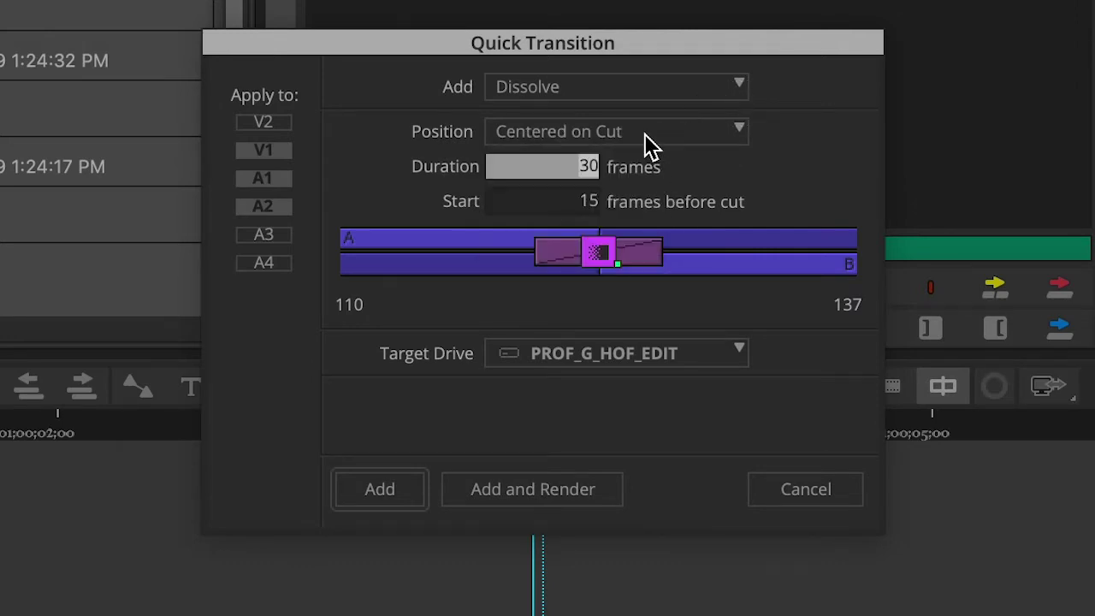
{"action": "left_click", "coordinate": [551, 489]}
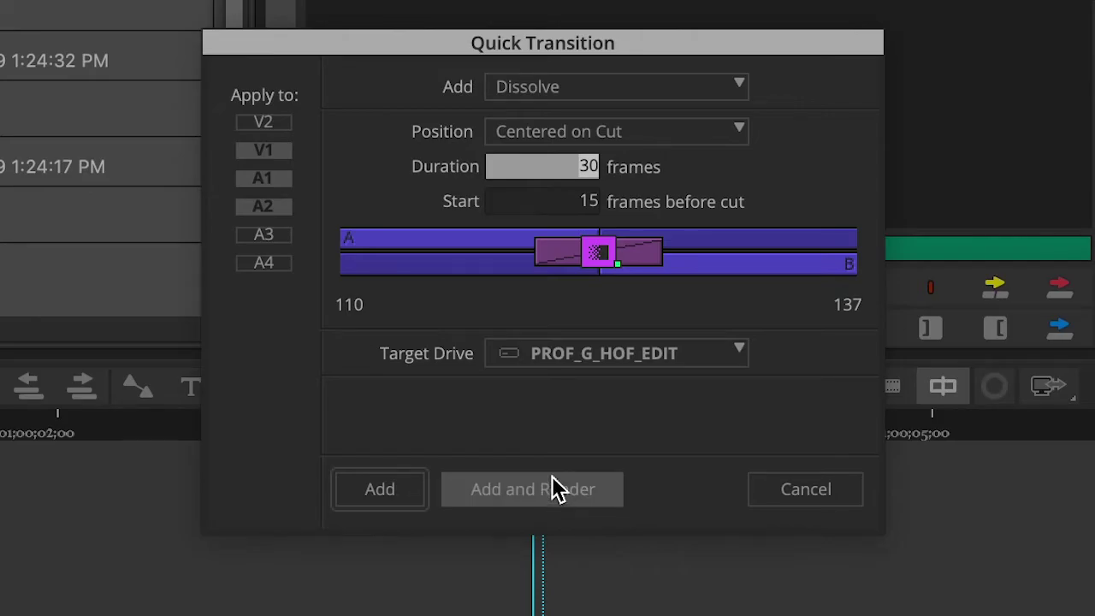
{"action": "left_click", "coordinate": [523, 372]}
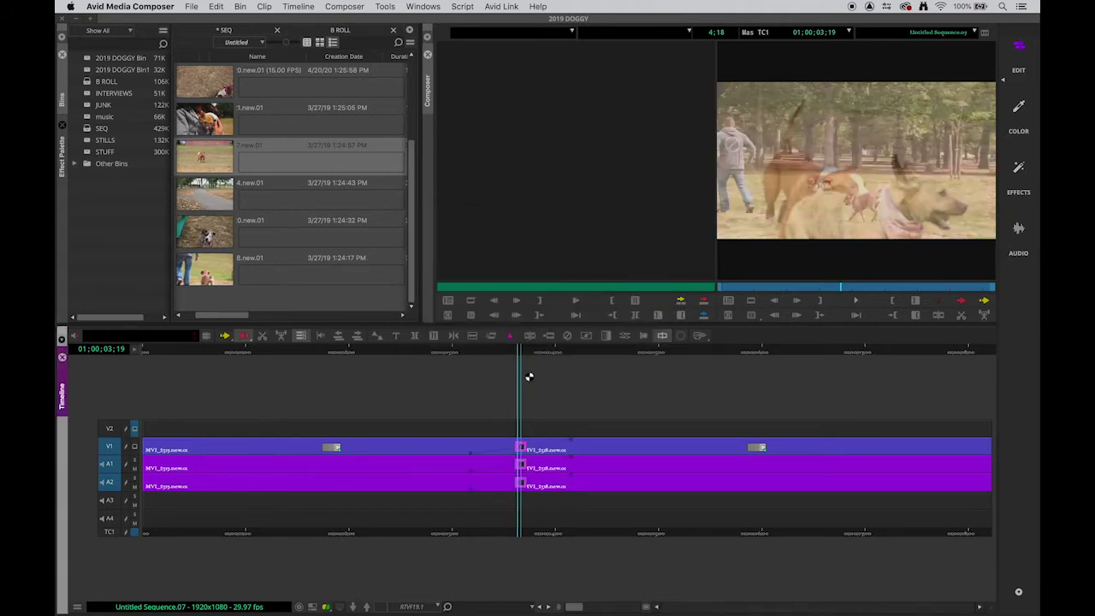
- Scrub and play back across the new dissolve to preview it
{"action": "left_click_drag", "start_coordinate": [504, 349], "coordinate": [428, 349]}
{"action": "key", "text": "space"}
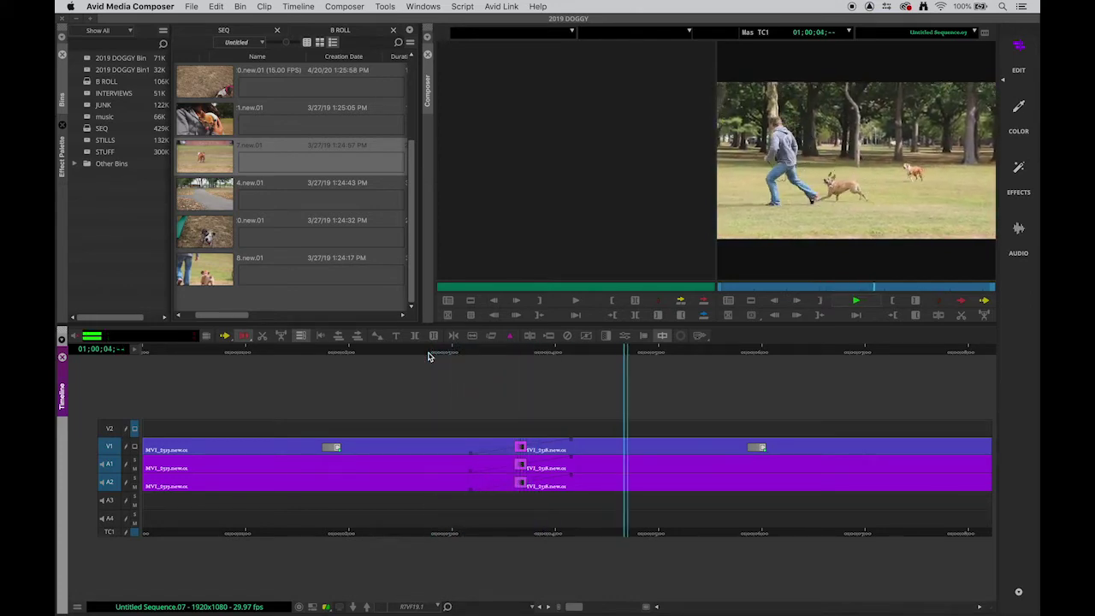
{"action": "left_click", "coordinate": [409, 353]}
{"action": "key", "text": "space"}
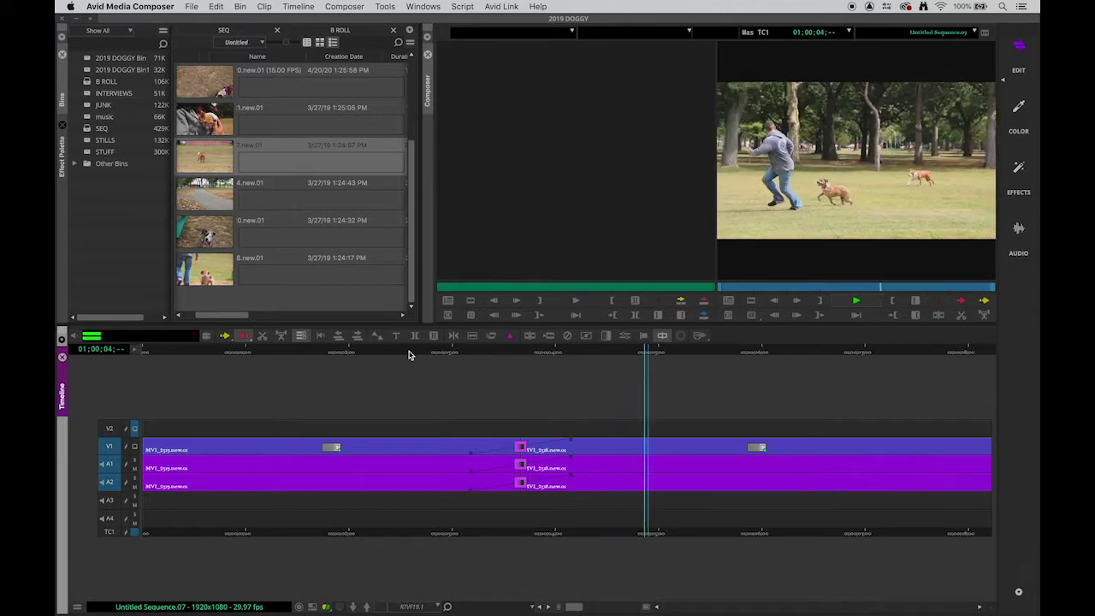
{"action": "key", "text": "space"}
- Park on the cut frame 01;00;03;19, then reopen and cancel Quick Transition
{"action": "left_click", "coordinate": [512, 353]}
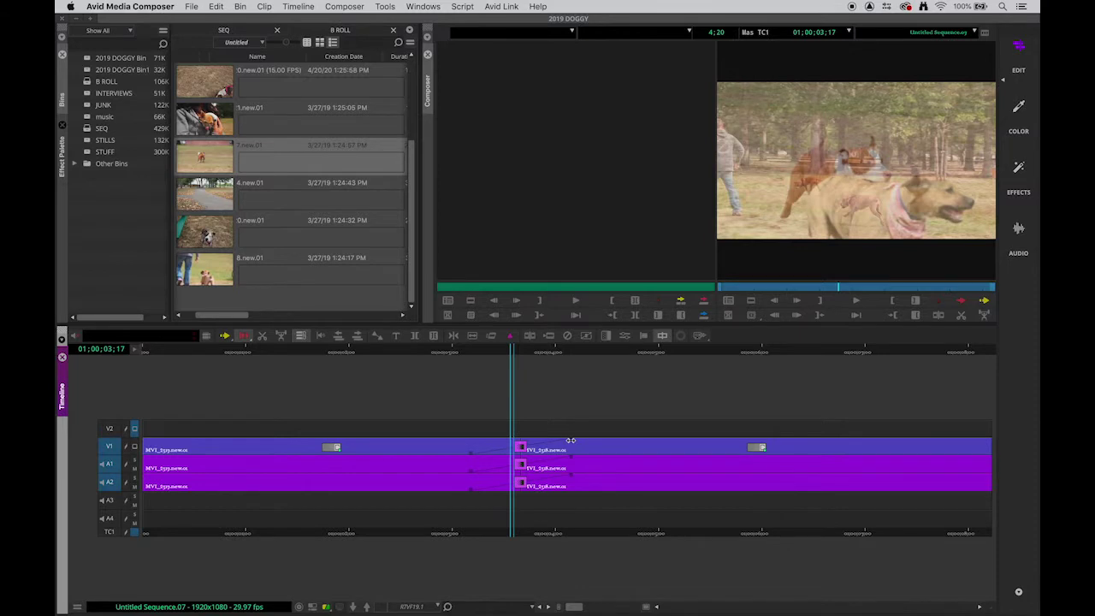
{"action": "left_click", "coordinate": [518, 352]}
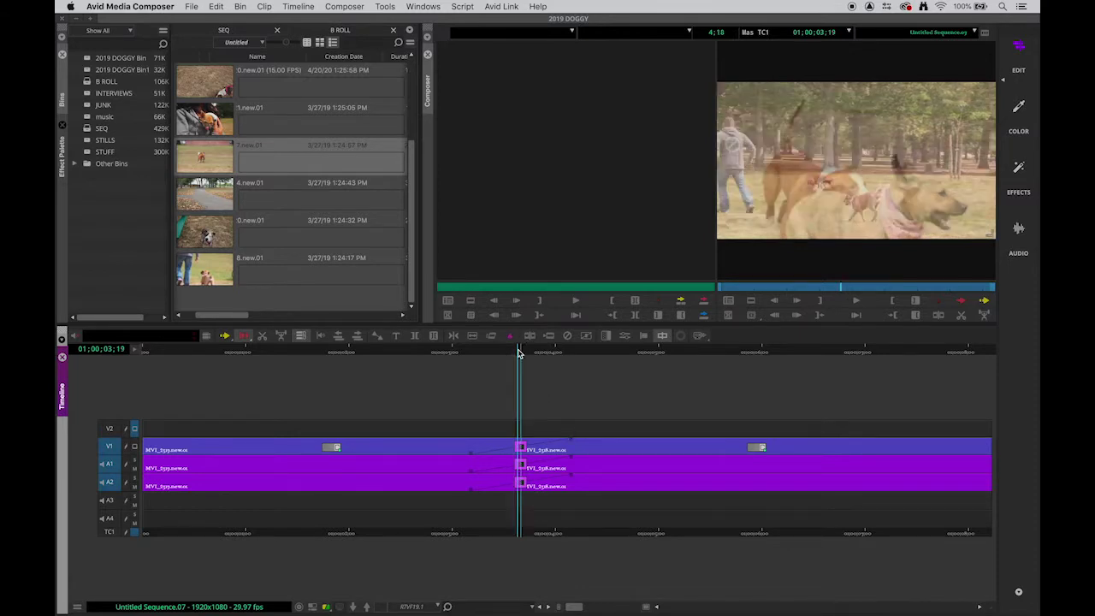
{"action": "left_click", "coordinate": [606, 336]}
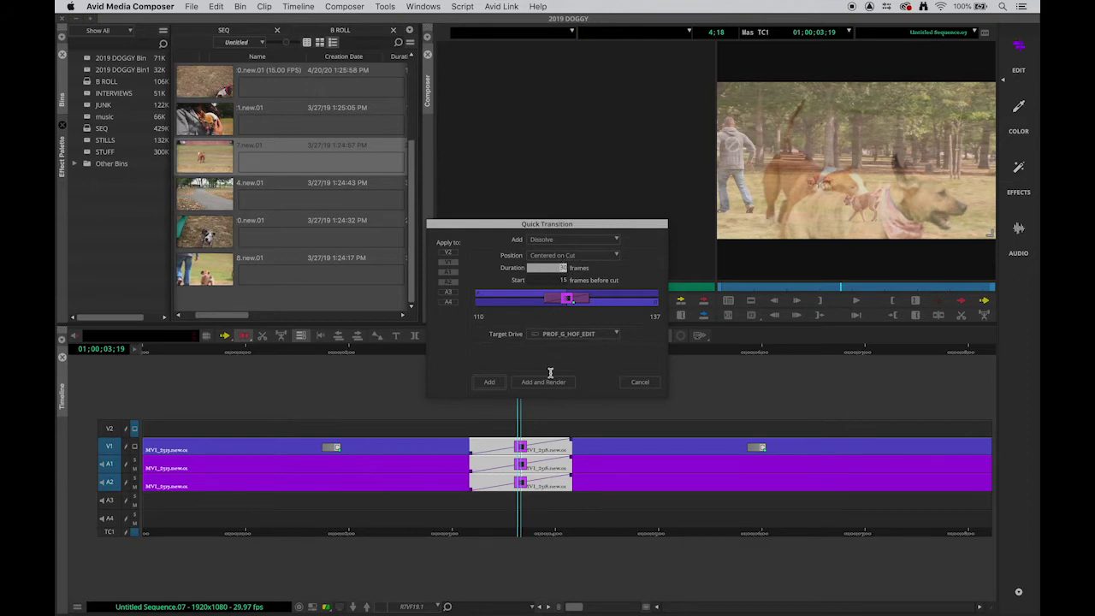
{"action": "left_click", "coordinate": [634, 384]}
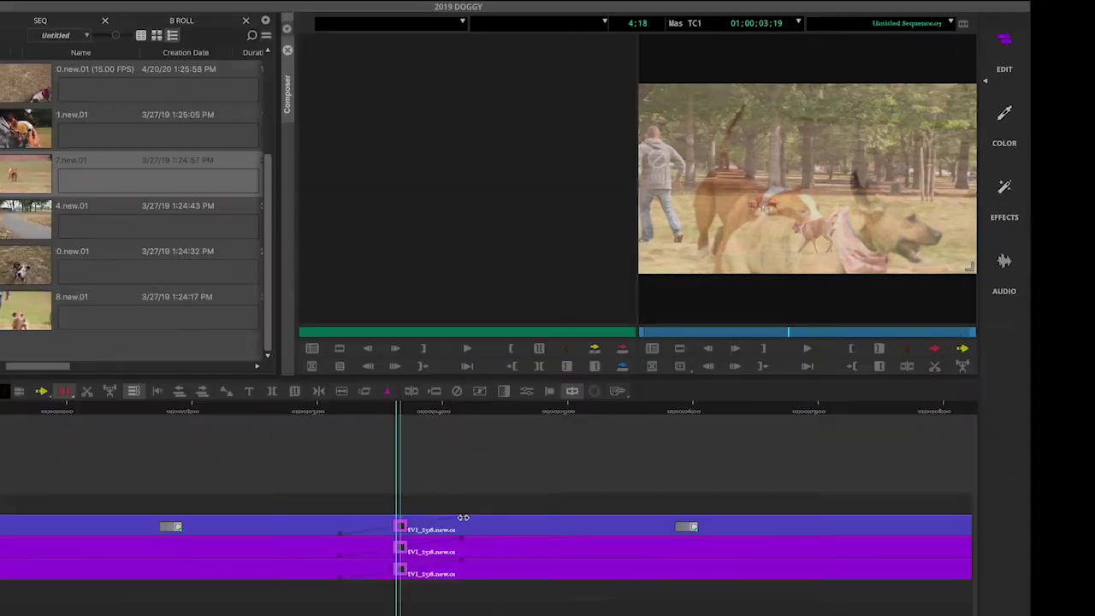
- In Trim mode, shorten the dissolve from both ends and play it back
{"action": "left_click", "coordinate": [572, 440]}
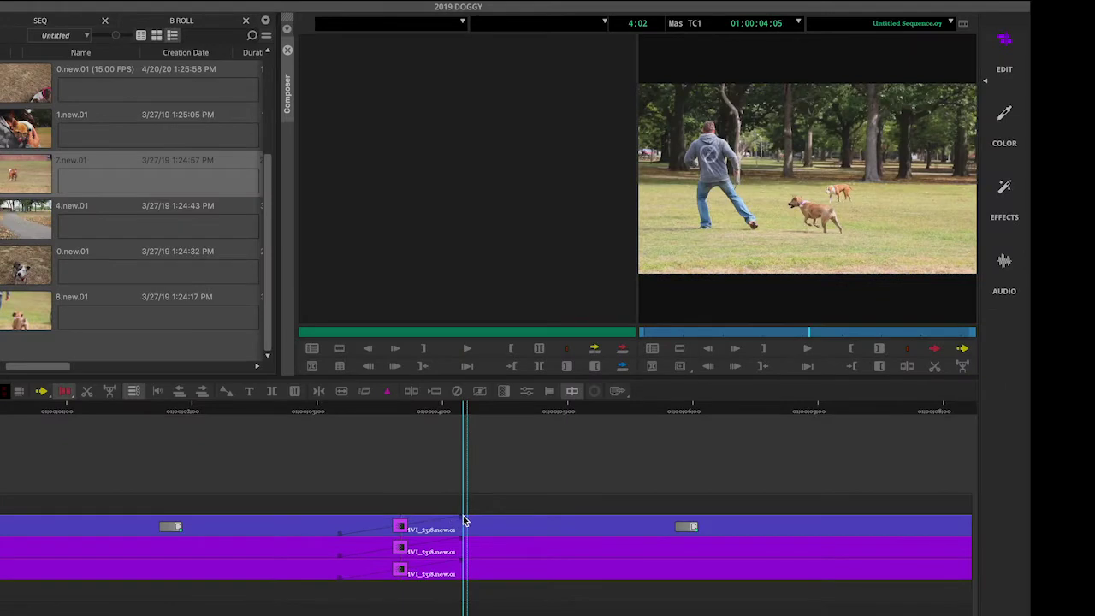
{"action": "left_click", "coordinate": [484, 528]}
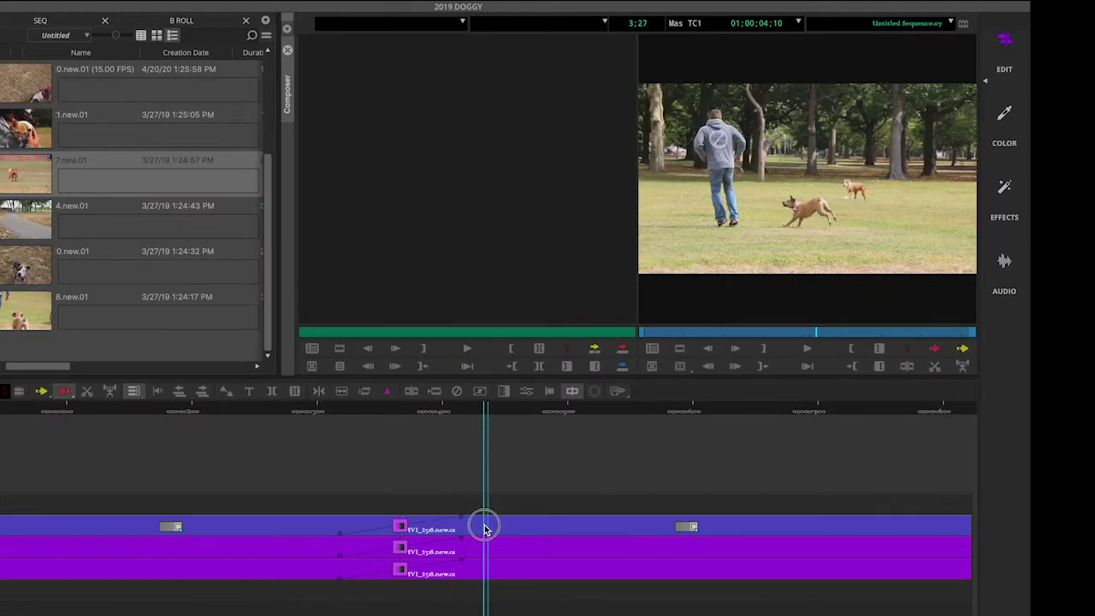
{"action": "left_click", "coordinate": [462, 517]}
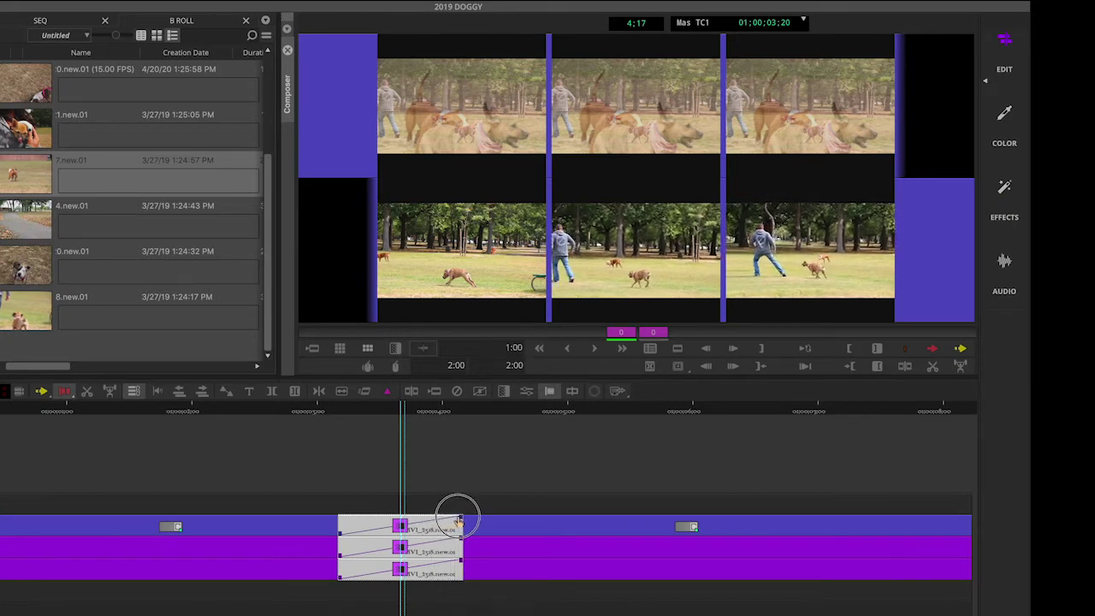
{"action": "left_click", "coordinate": [438, 524]}
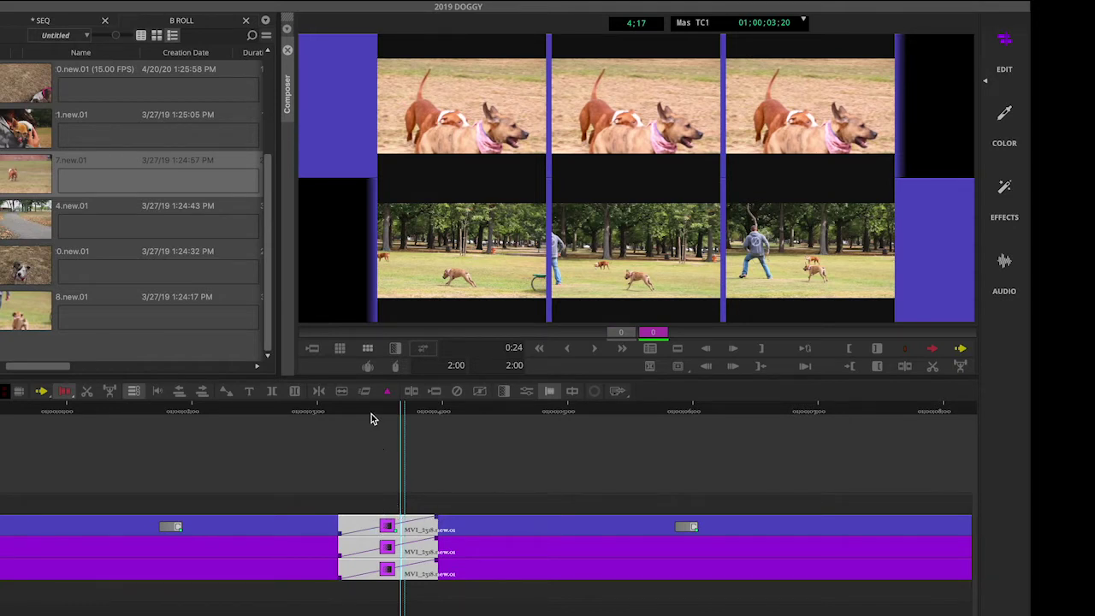
{"action": "mouse_move", "coordinate": [338, 532]}
{"action": "left_mouse_down"}
{"action": "mouse_move", "coordinate": [367, 533]}
{"action": "mouse_move", "coordinate": [336, 531]}
{"action": "mouse_move", "coordinate": [358, 533]}
{"action": "left_mouse_up"}
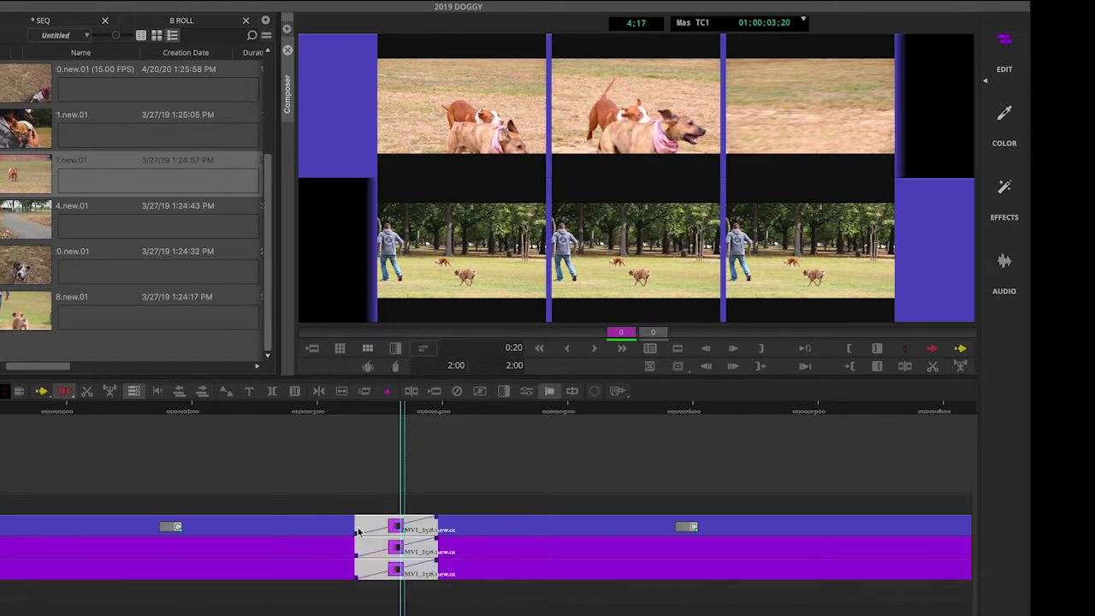
{"action": "left_click_drag", "start_coordinate": [335, 410], "coordinate": [239, 412]}
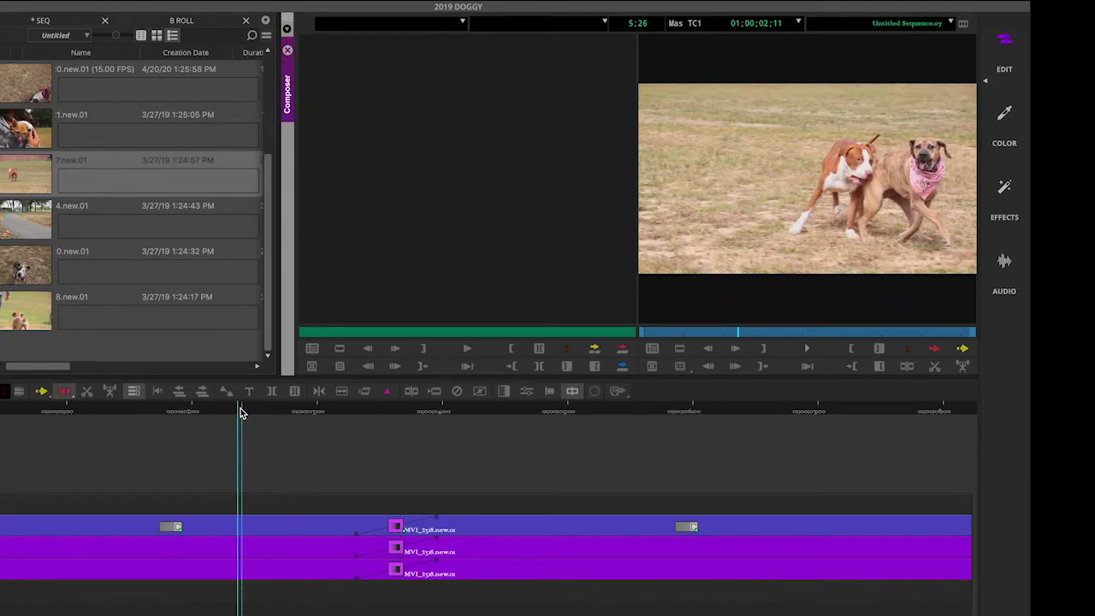
{"action": "key", "text": "space"}
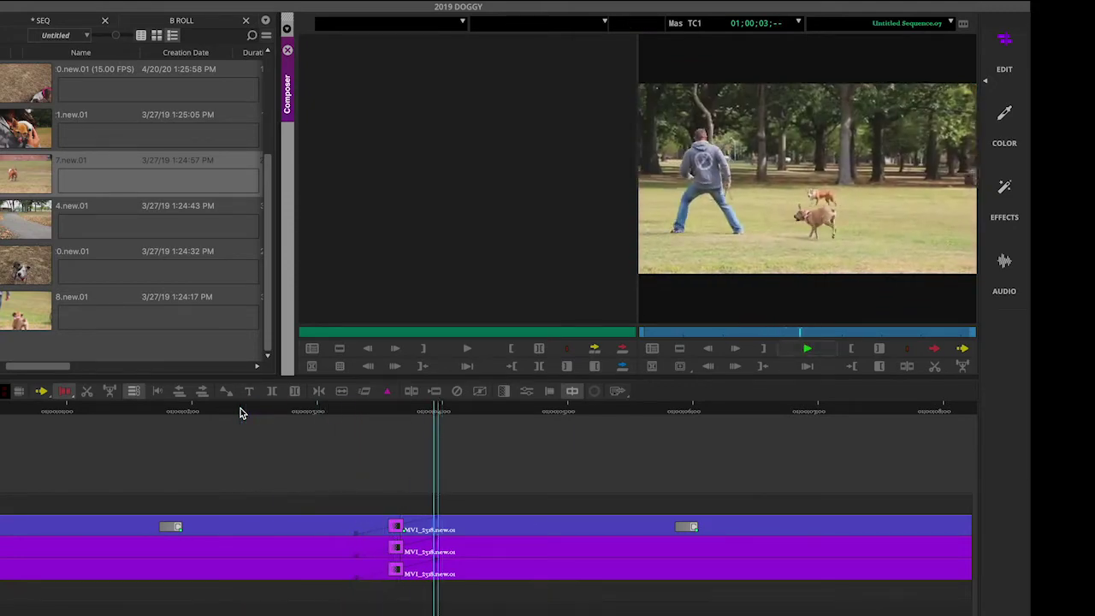
{"action": "key", "text": "space"}
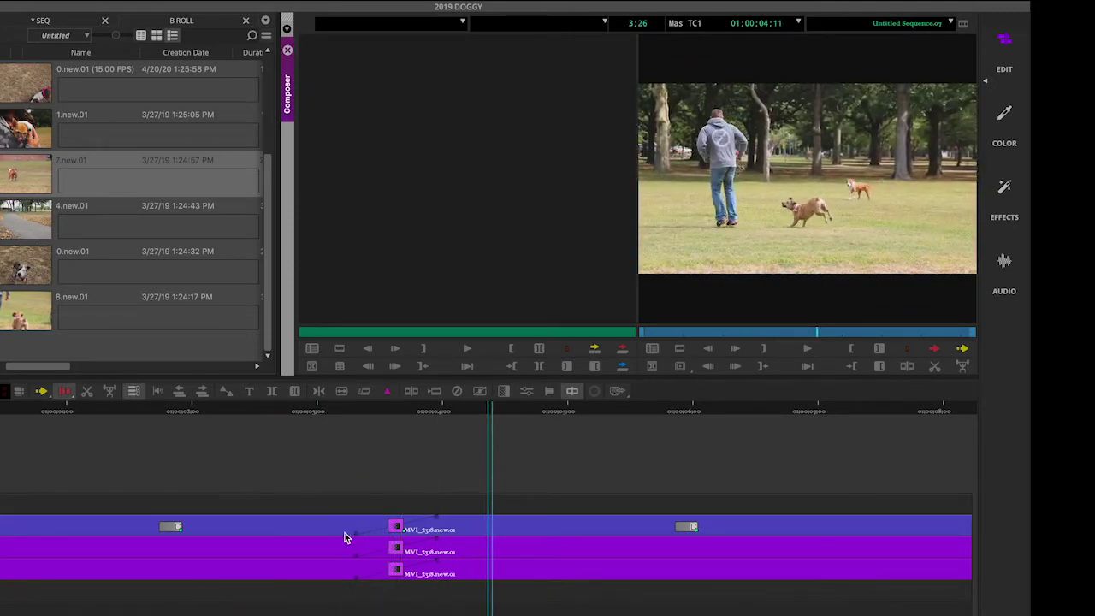
- Drag the transition's left and right edges outward, then play the longer transition
{"action": "left_click_drag", "start_coordinate": [350, 531], "coordinate": [270, 533]}
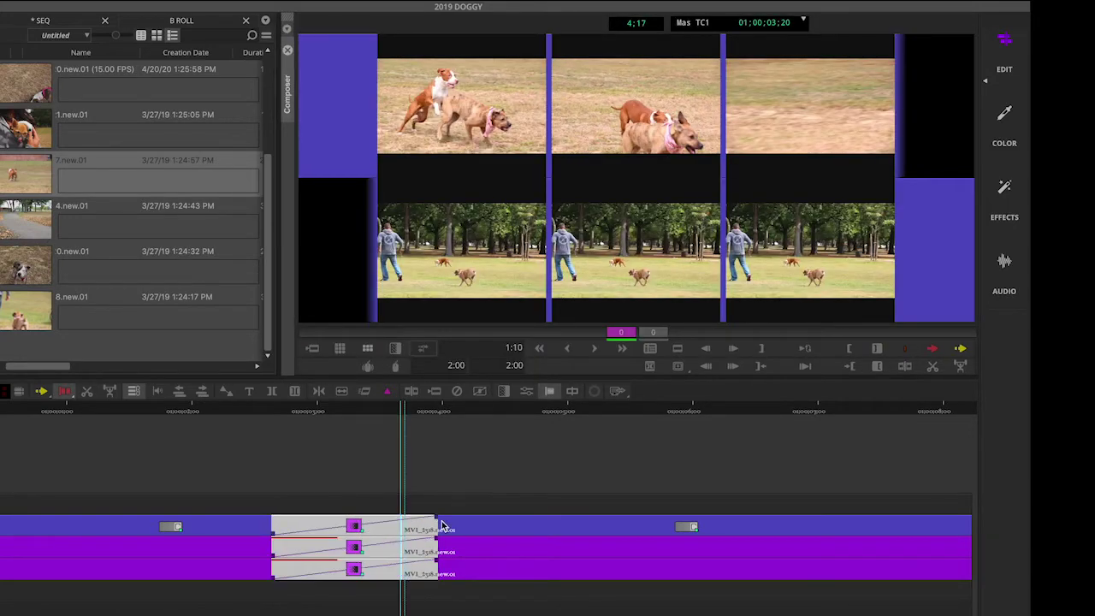
{"action": "left_click_drag", "start_coordinate": [436, 517], "coordinate": [511, 515]}
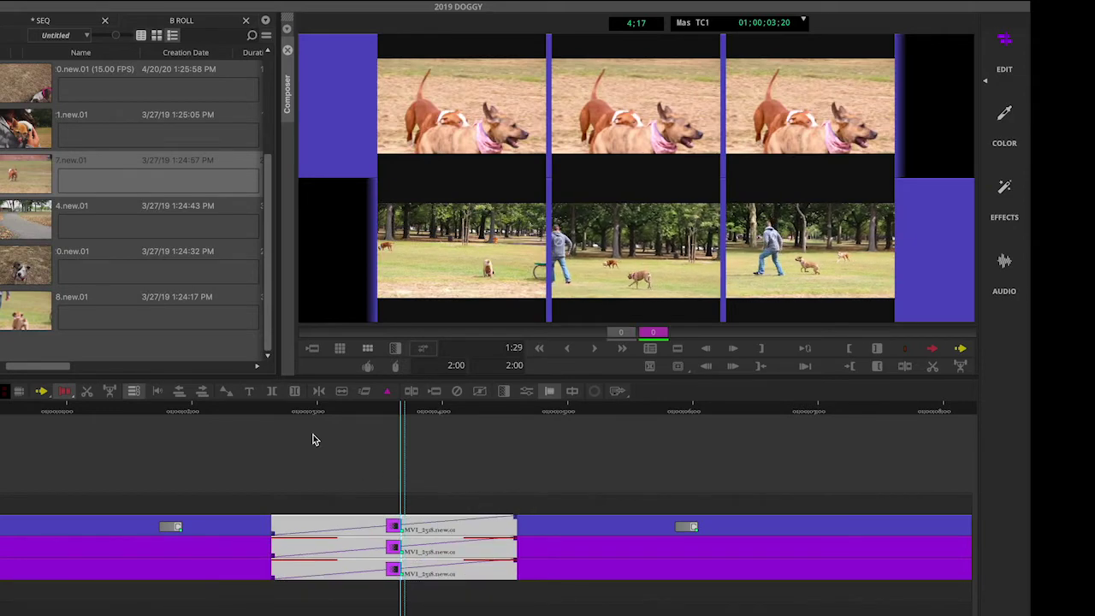
{"action": "left_click", "coordinate": [221, 416]}
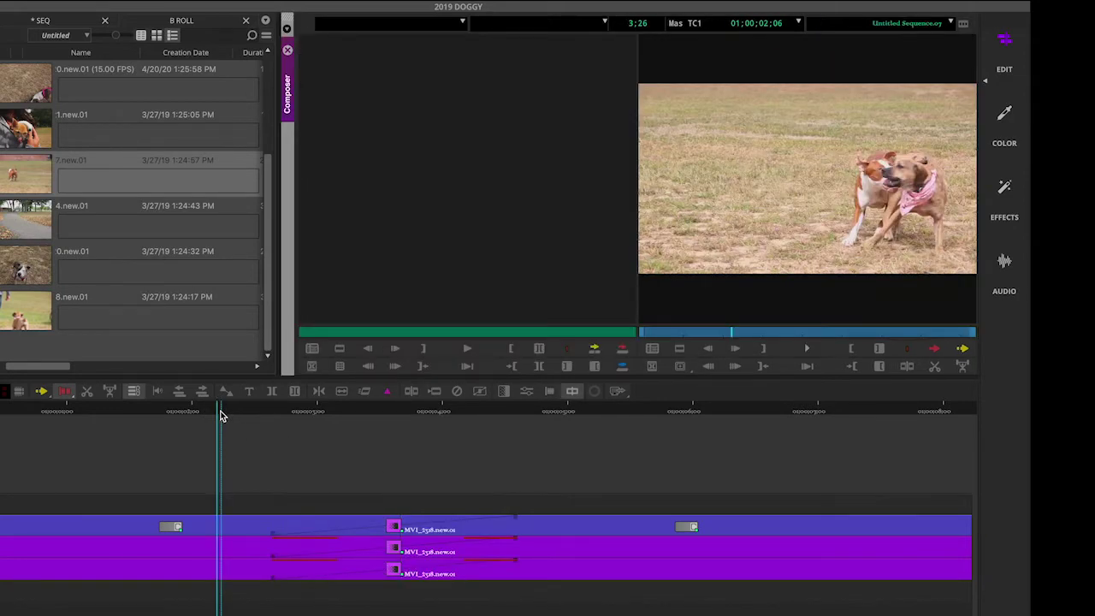
{"action": "key", "text": "space"}
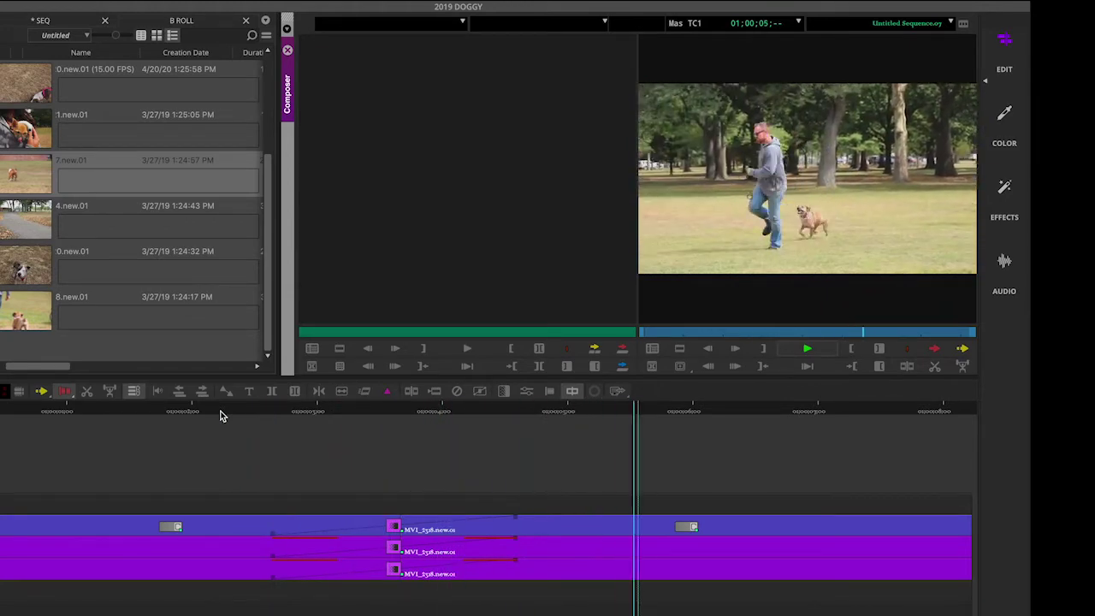
{"action": "key", "text": "space"}
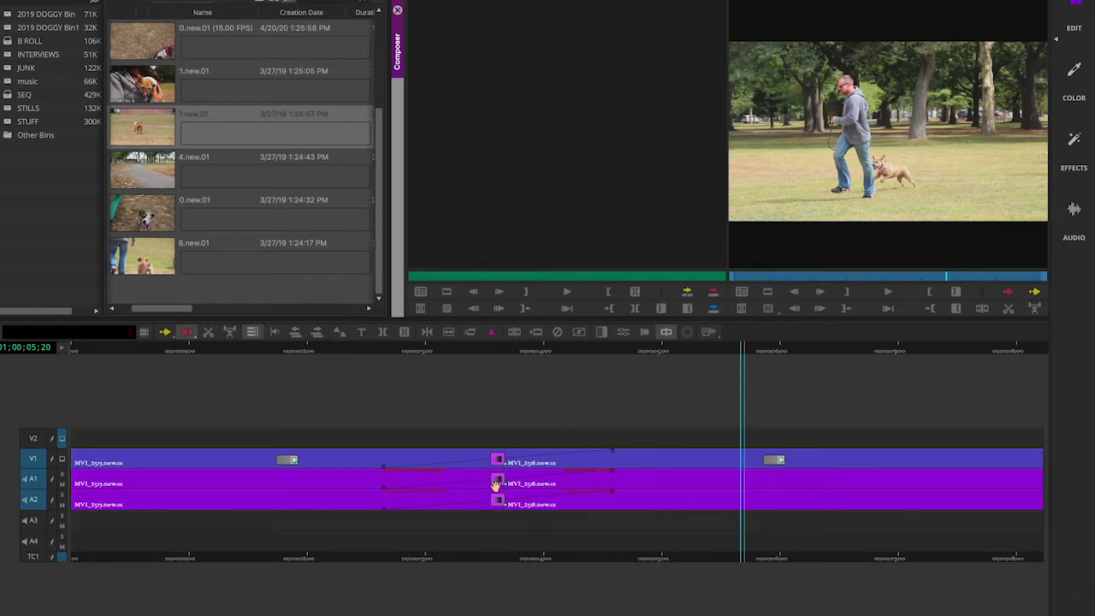
- Remove the dissolve at the cut and scrub to confirm the straight cut
{"action": "left_click", "coordinate": [495, 351]}
{"action": "left_click", "coordinate": [495, 349]}
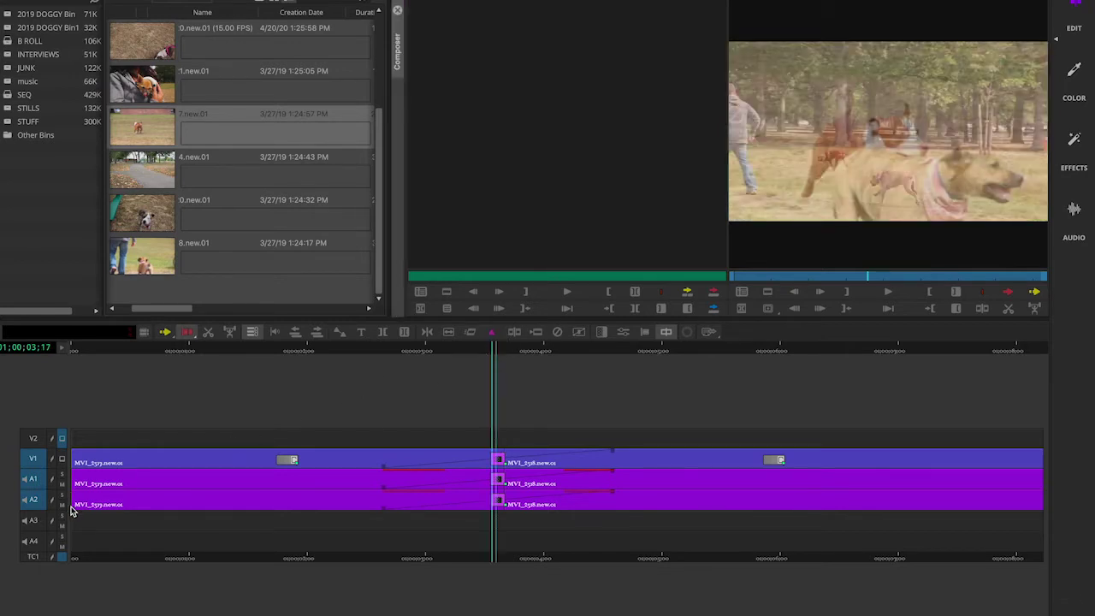
{"action": "left_click", "coordinate": [557, 333]}
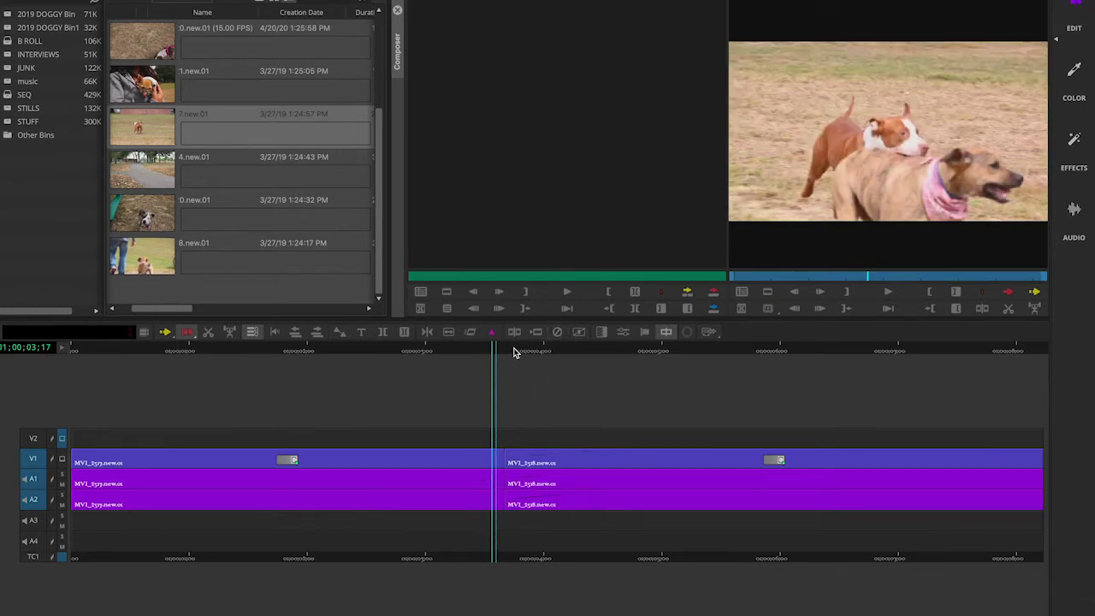
{"action": "left_click_drag", "start_coordinate": [514, 352], "coordinate": [542, 360]}
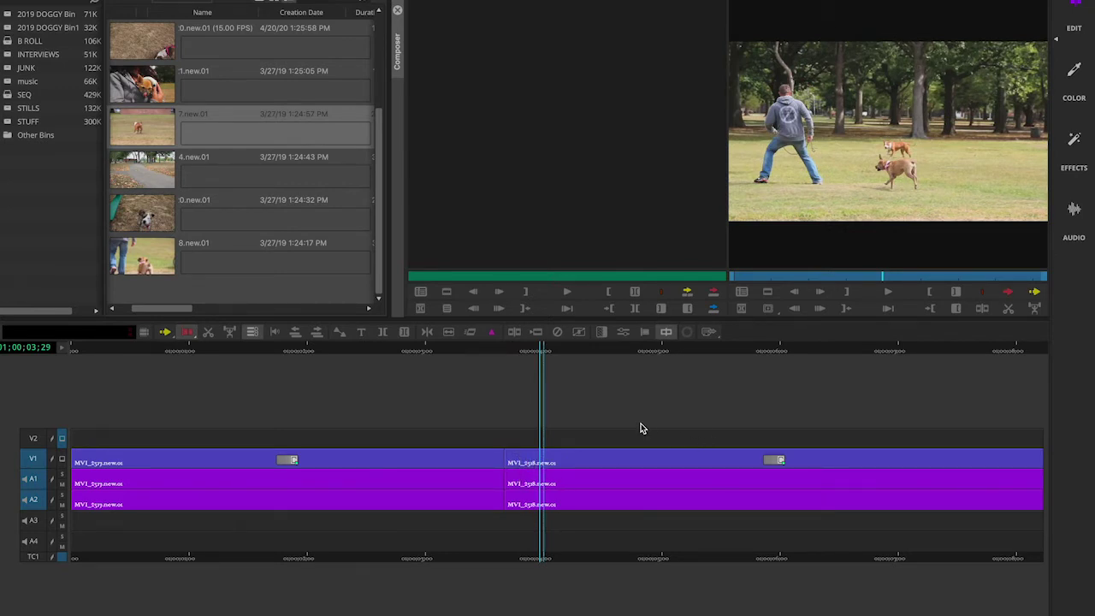
{"action": "left_click_drag", "start_coordinate": [588, 351], "coordinate": [507, 355]}
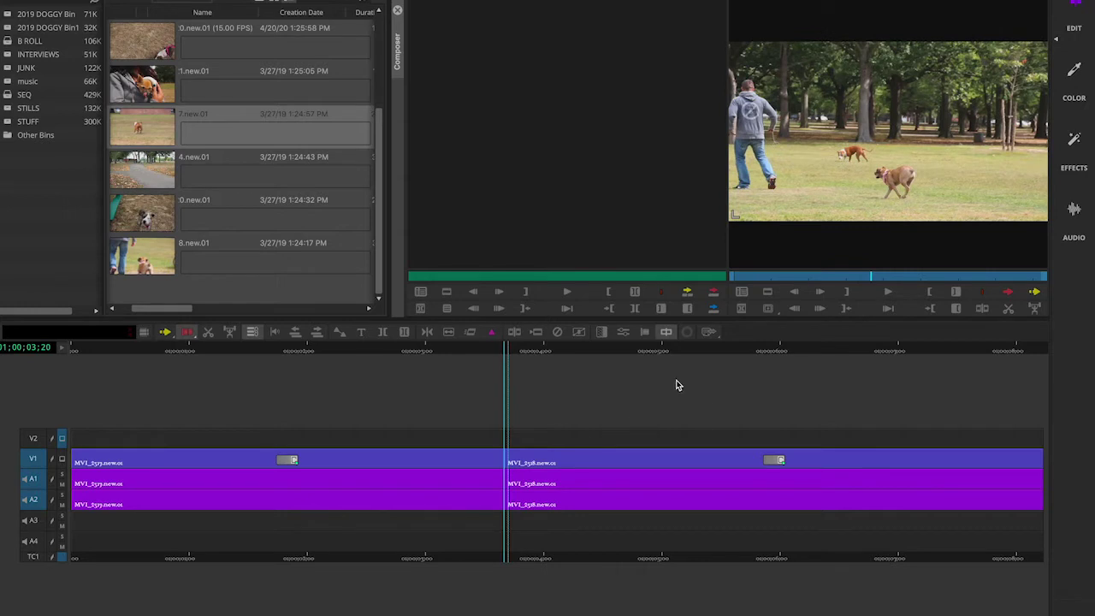
- Match-frame the park clip, mark IN and OUT around the man and dogs, and edit it in
{"action": "left_click", "coordinate": [770, 308]}
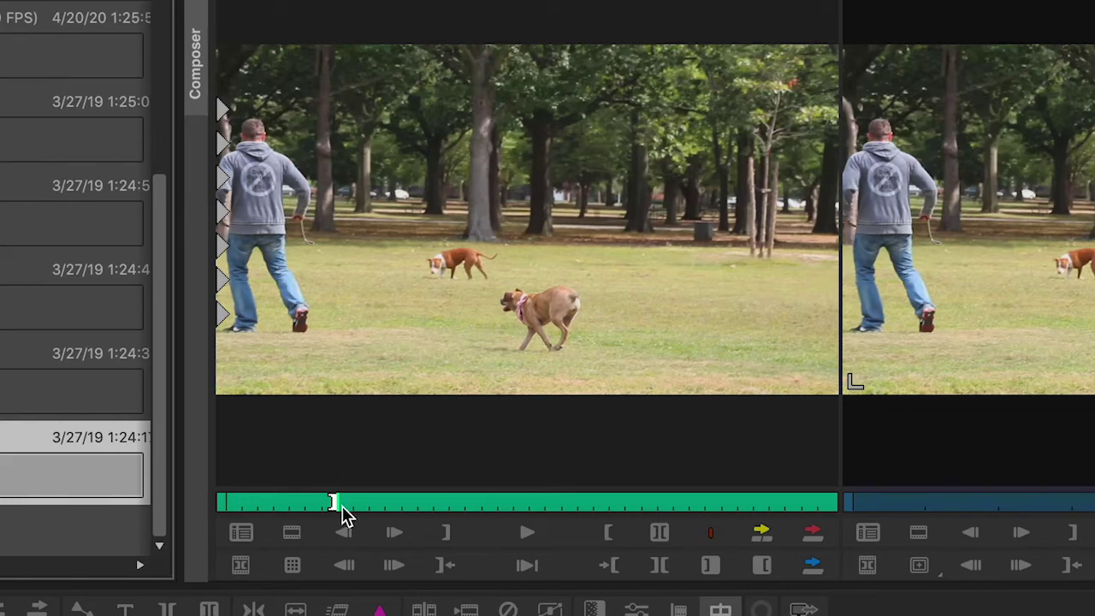
{"action": "left_click_drag", "start_coordinate": [342, 505], "coordinate": [209, 510]}
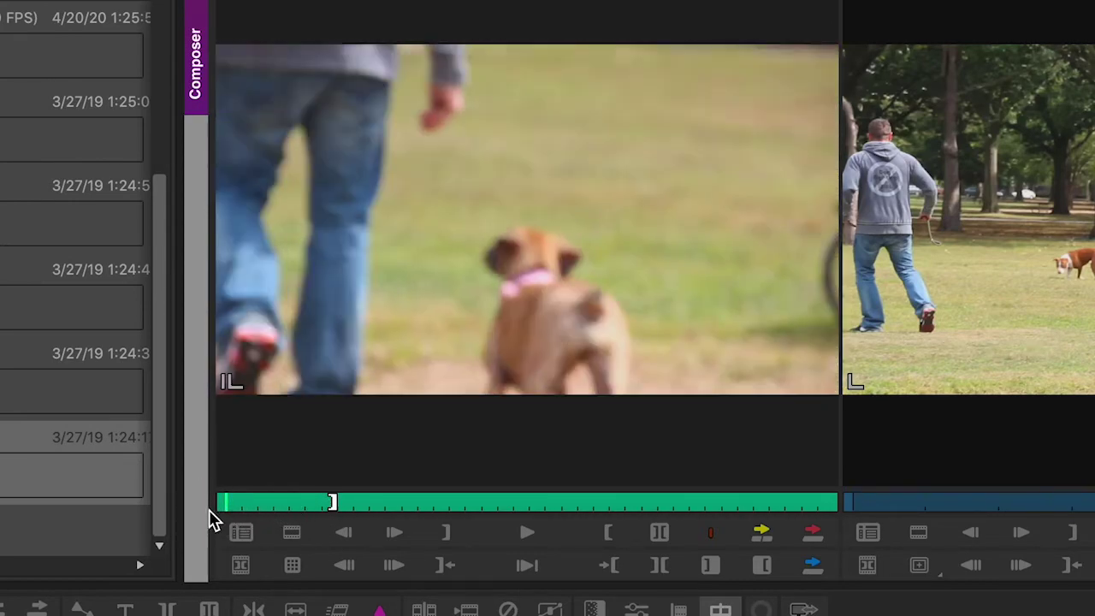
{"action": "left_click", "coordinate": [443, 533]}
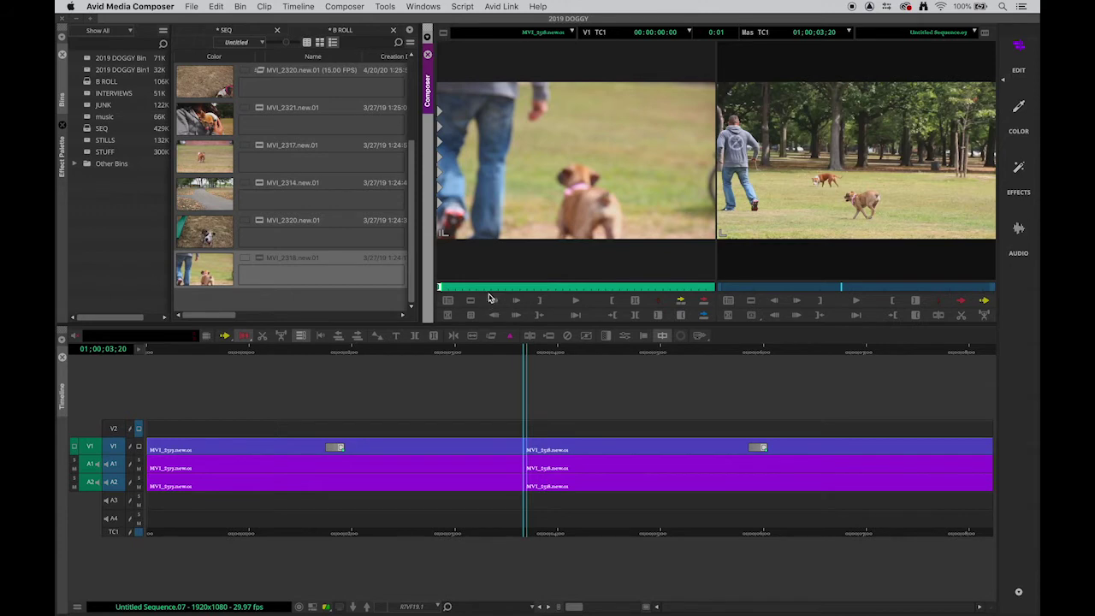
{"action": "left_click", "coordinate": [488, 290]}
{"action": "left_click", "coordinate": [495, 289]}
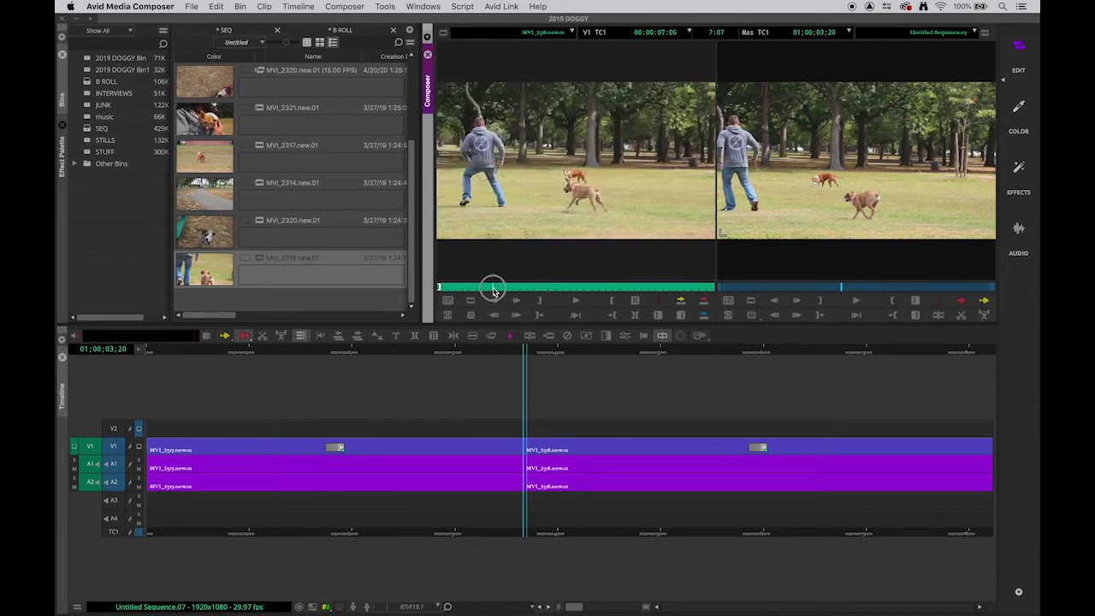
{"action": "left_click", "coordinate": [634, 300]}
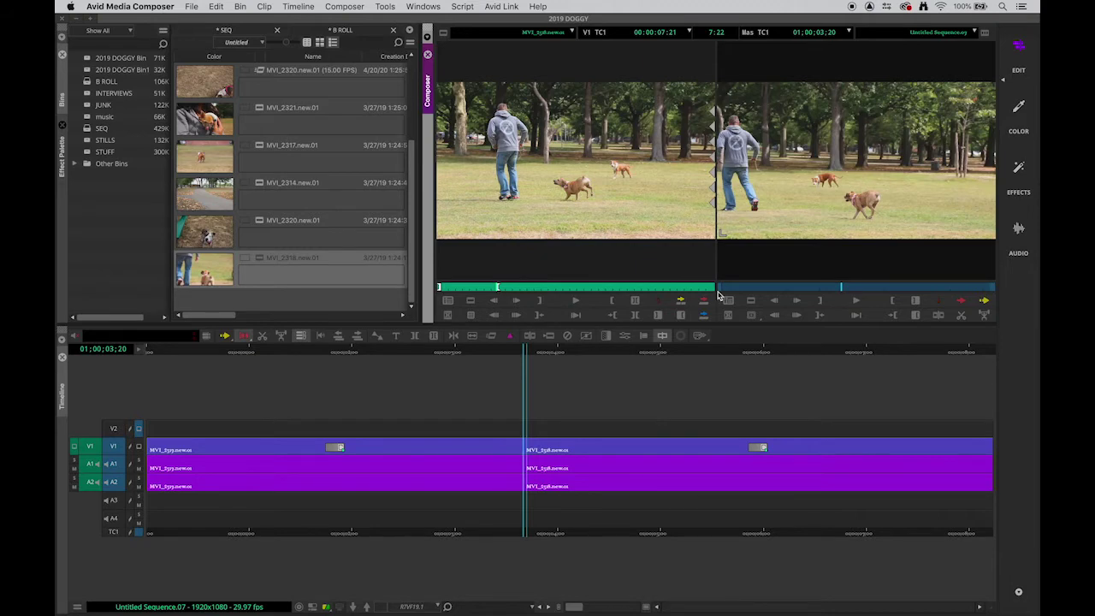
{"action": "left_click", "coordinate": [703, 300]}
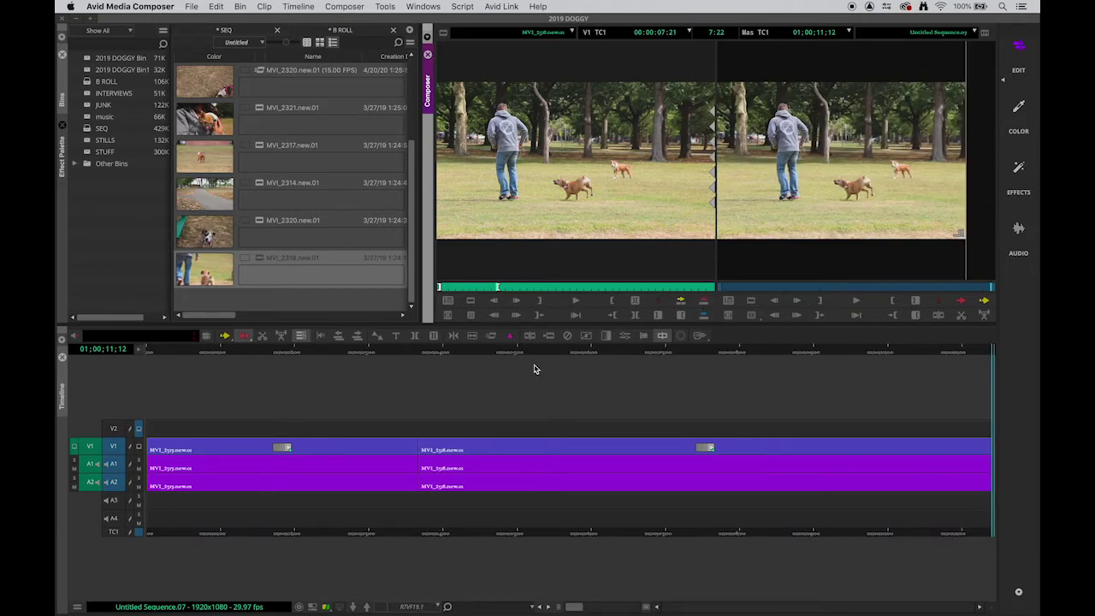
{"action": "left_click_drag", "start_coordinate": [443, 353], "coordinate": [418, 362]}
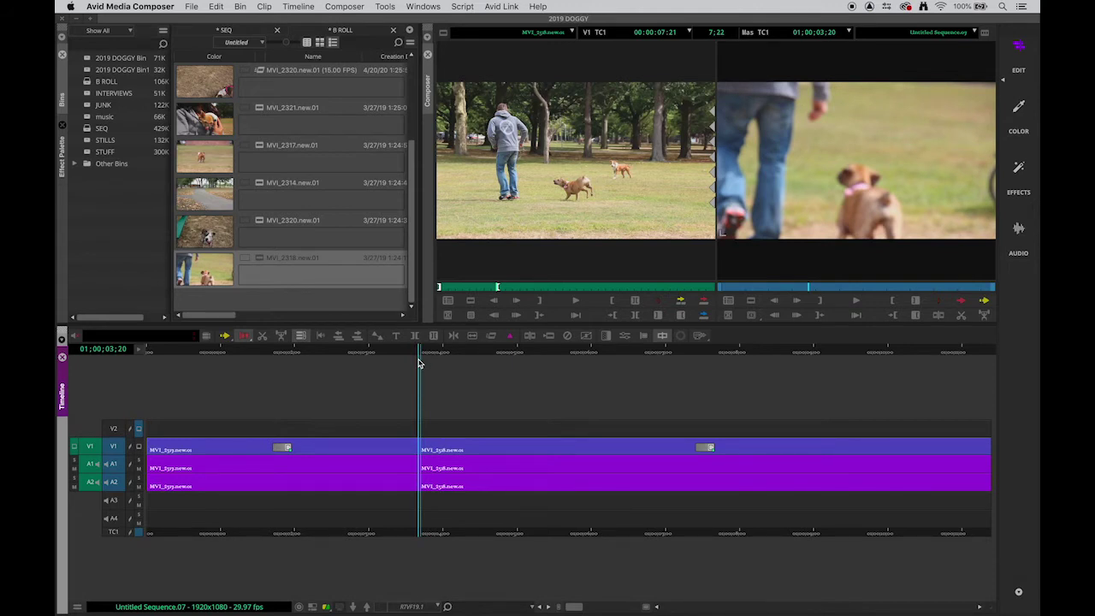
- Add and render a 30-frame Dissolve positioned Starting at Cut via Quick Transition
{"action": "left_click", "coordinate": [606, 336]}
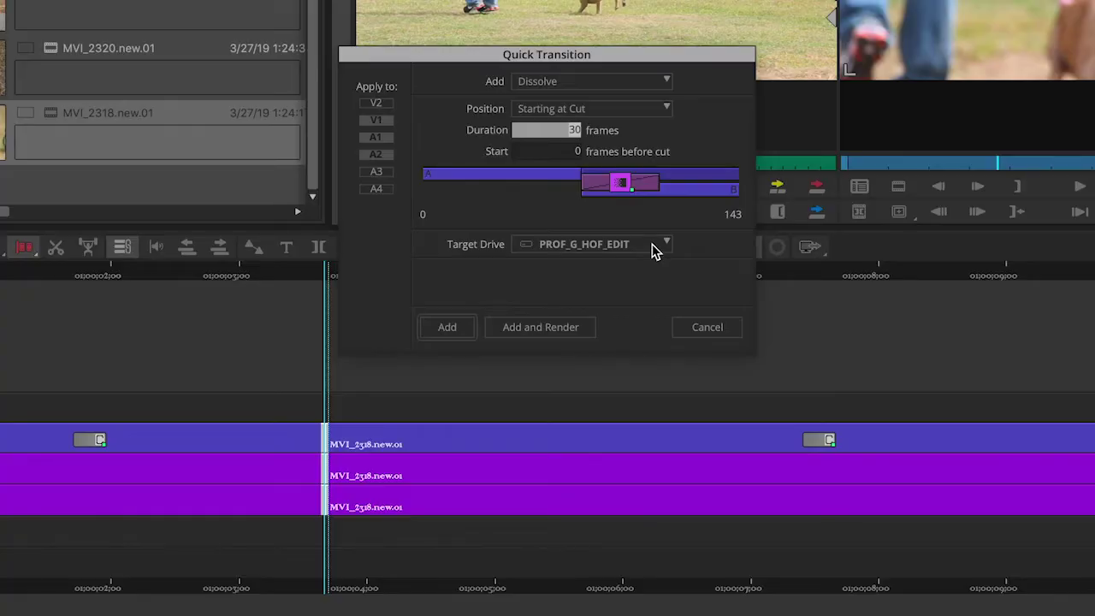
{"action": "left_click", "coordinate": [666, 109]}
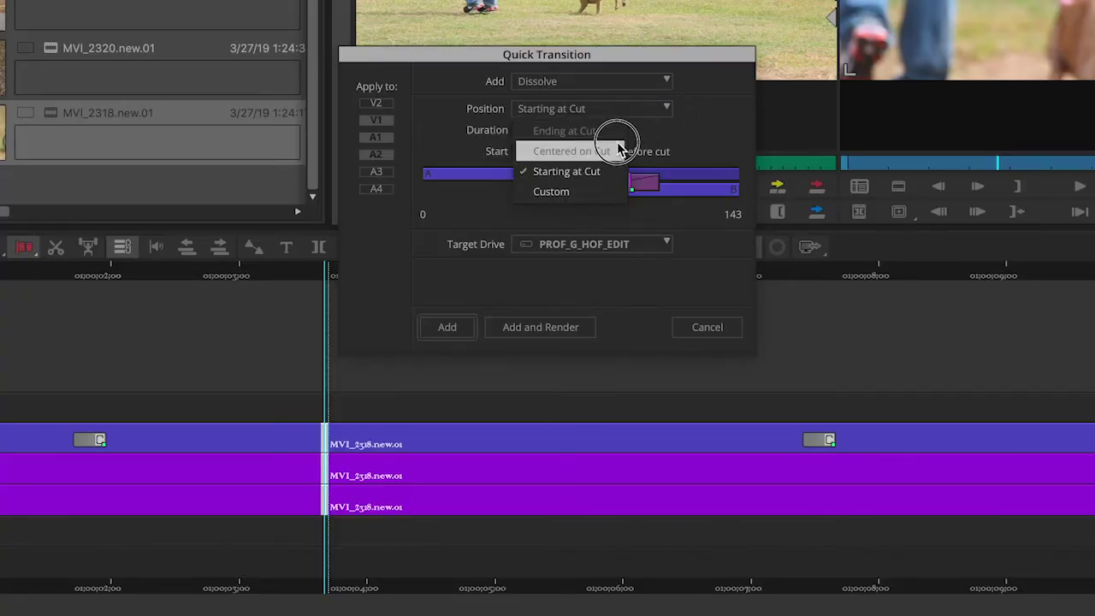
{"action": "left_click", "coordinate": [676, 130]}
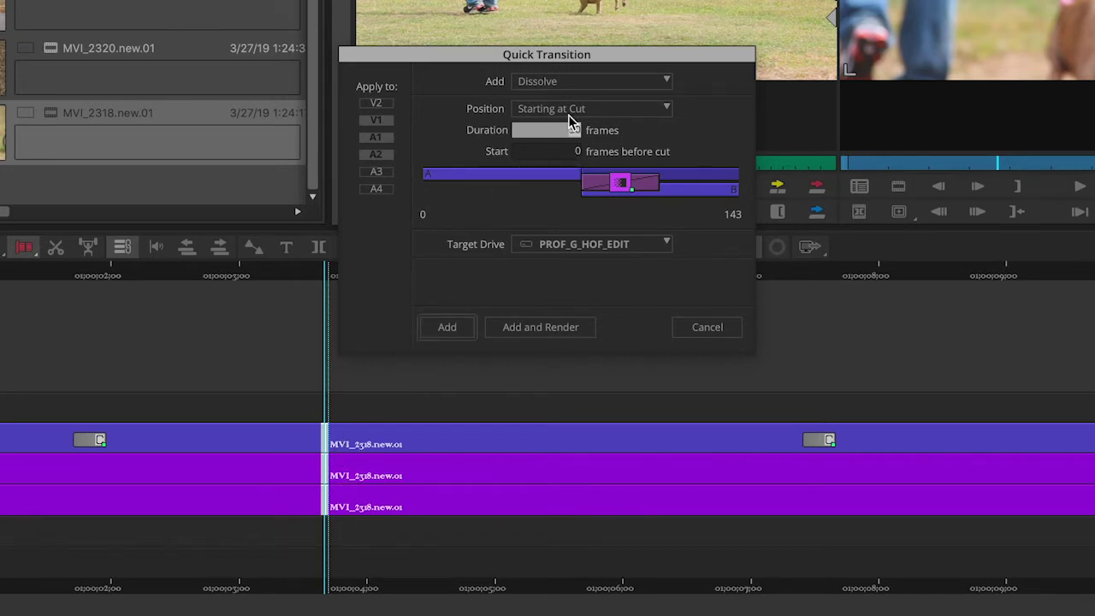
{"action": "left_click", "coordinate": [595, 185]}
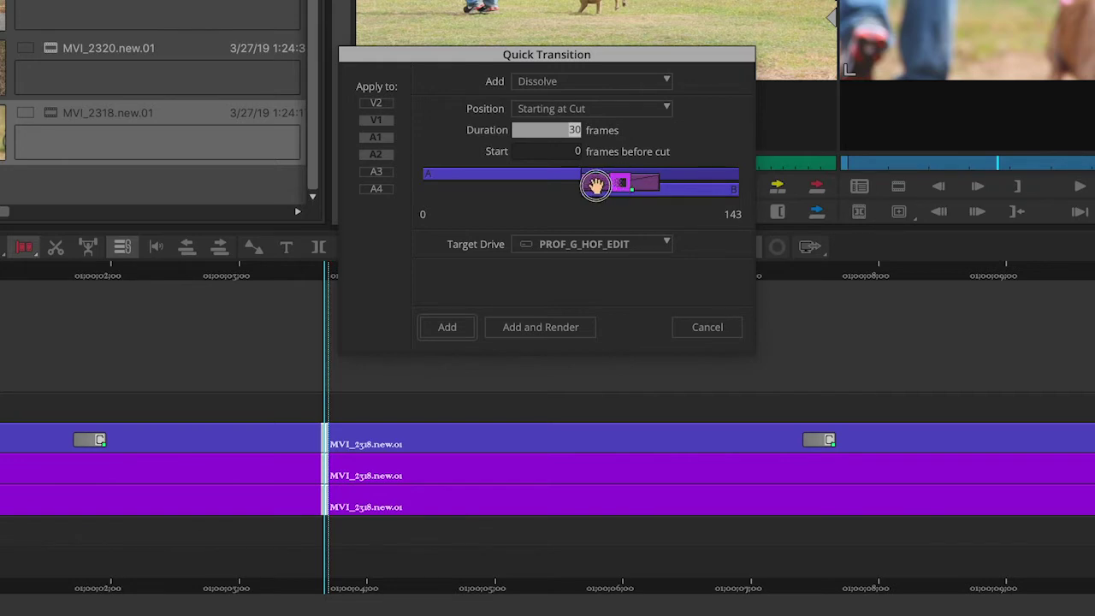
{"action": "left_click_drag", "start_coordinate": [595, 185], "coordinate": [615, 175]}
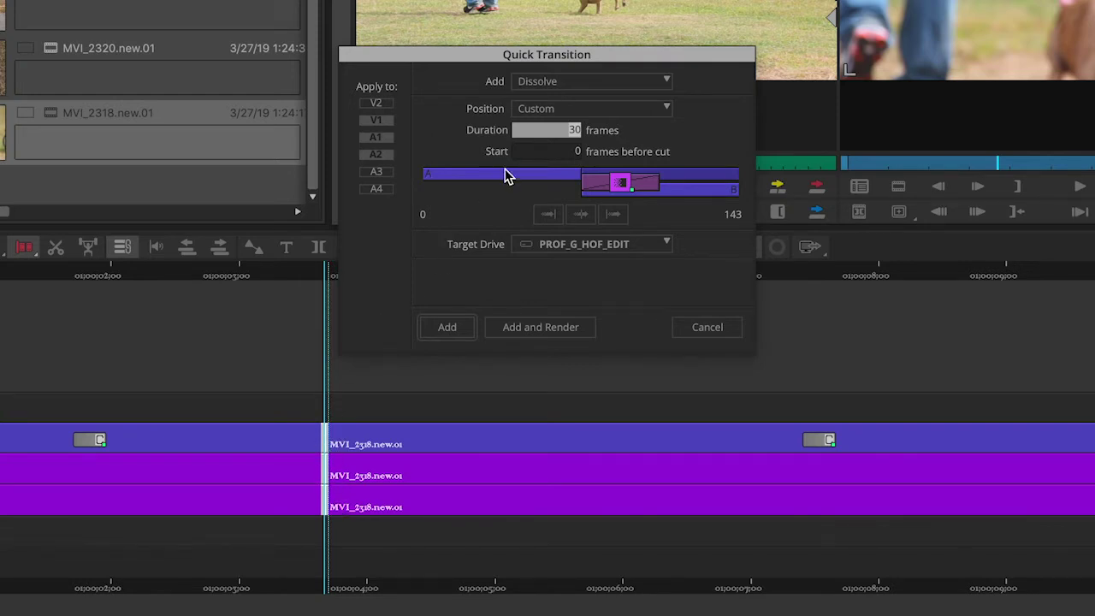
{"action": "left_click", "coordinate": [663, 108]}
{"action": "left_click", "coordinate": [615, 172]}
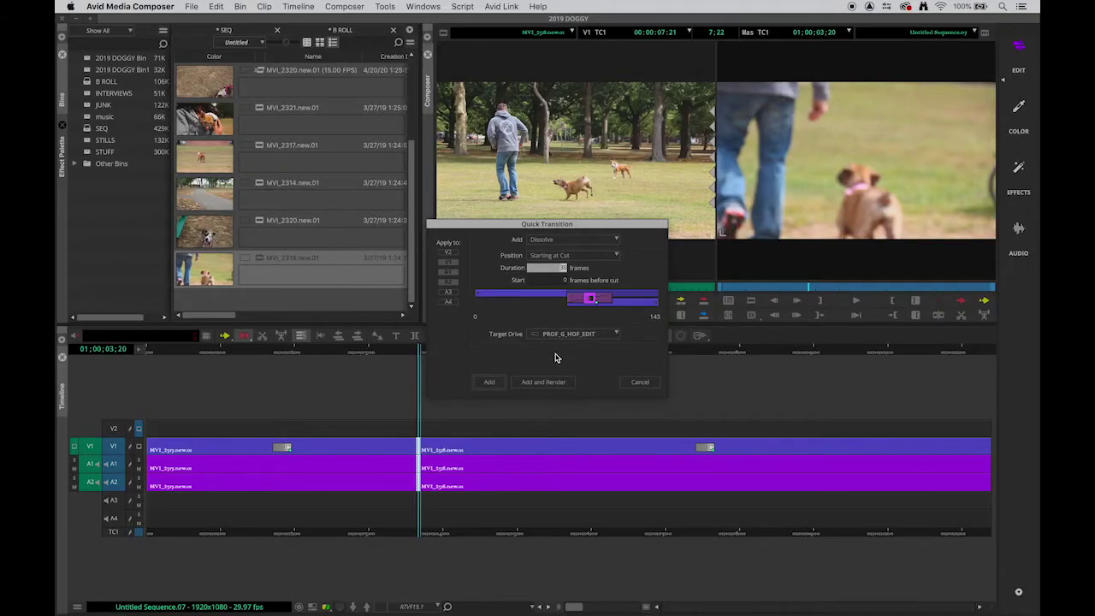
{"action": "left_click", "coordinate": [549, 383]}
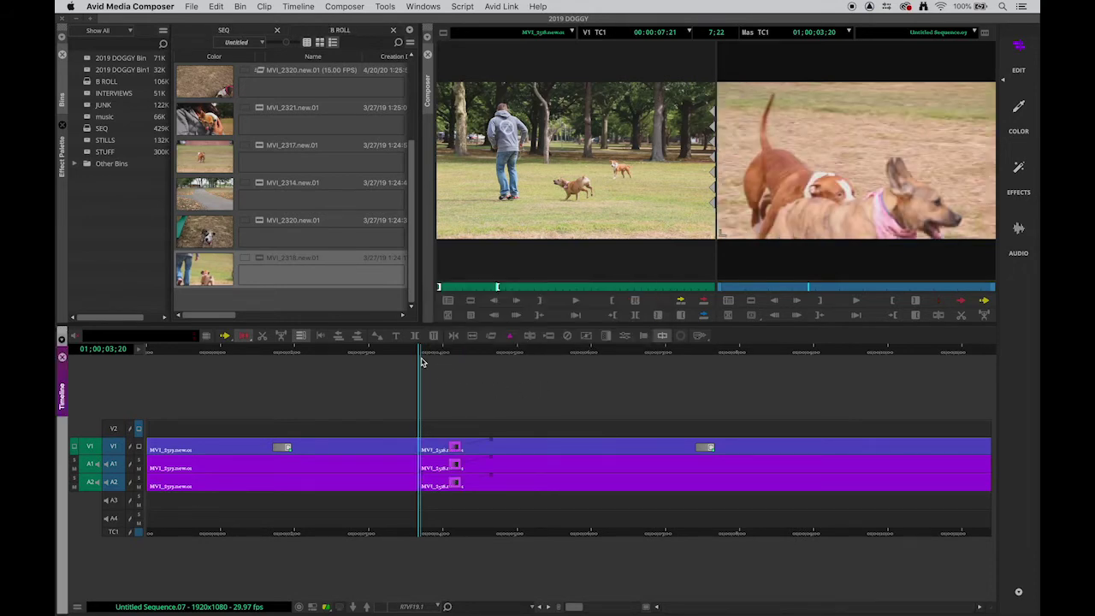
{"action": "left_click_drag", "start_coordinate": [407, 351], "coordinate": [359, 347]}
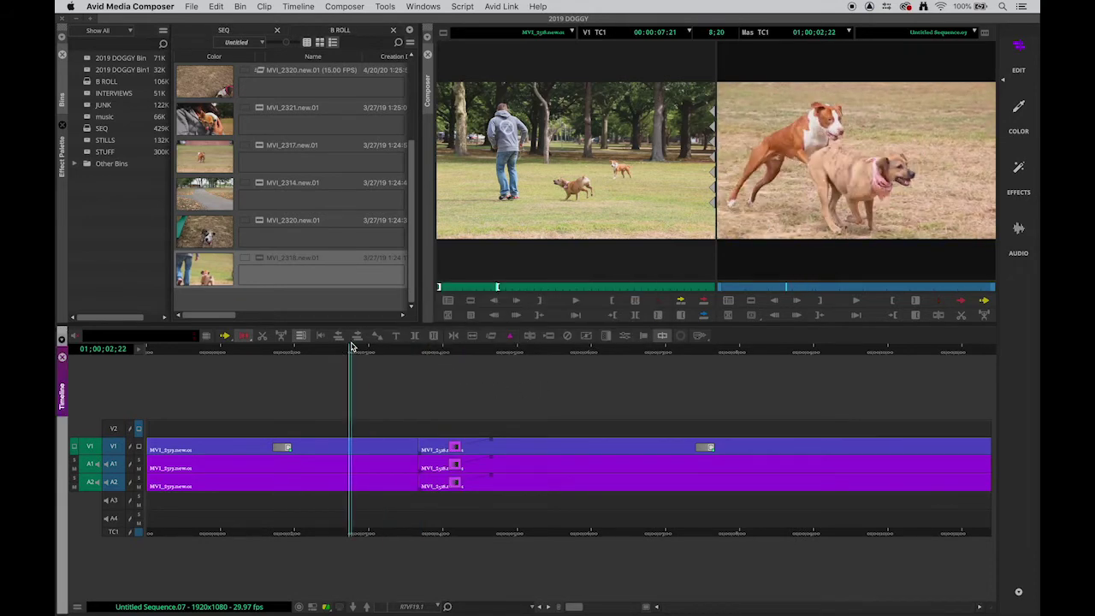
{"action": "key", "text": "space"}
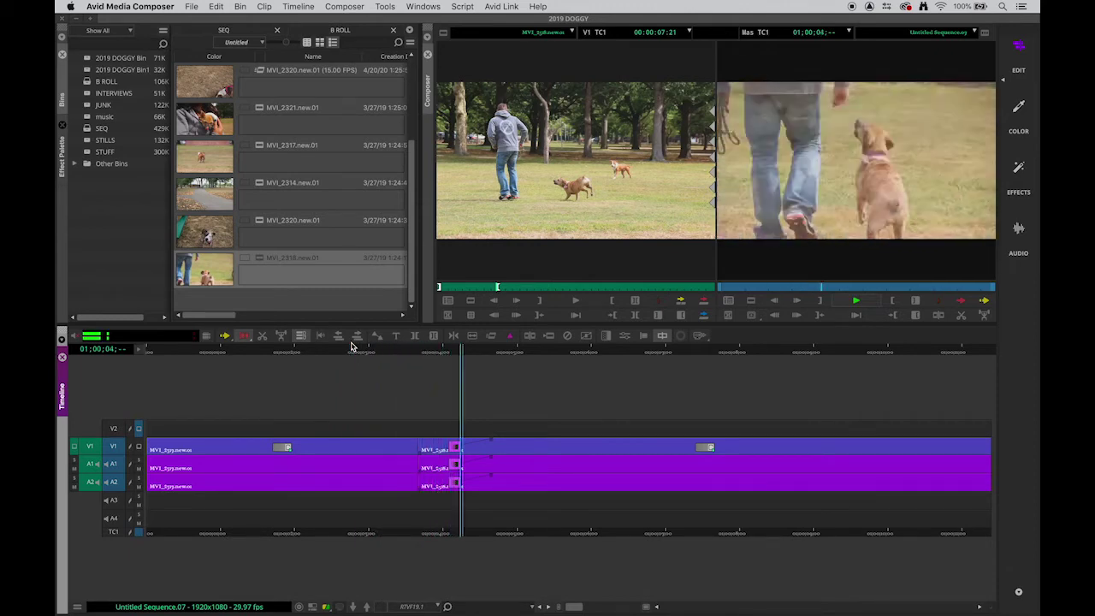
{"action": "key", "text": "space"}
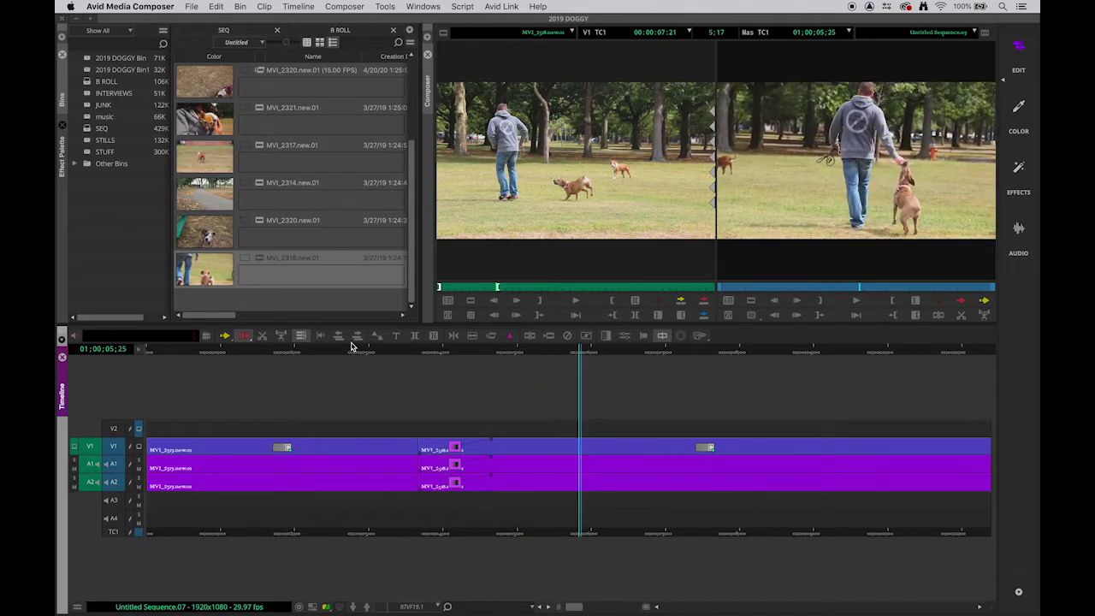
{"action": "left_click_drag", "start_coordinate": [408, 353], "coordinate": [454, 363]}
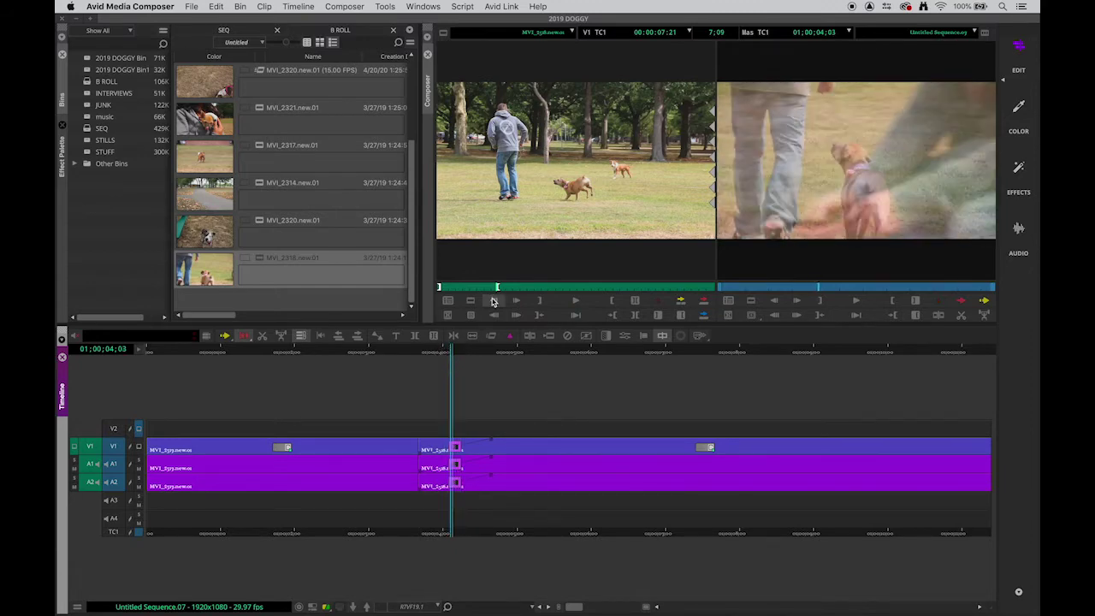
{"action": "left_click", "coordinate": [516, 300]}
{"action": "left_click_drag", "start_coordinate": [414, 349], "coordinate": [454, 350]}
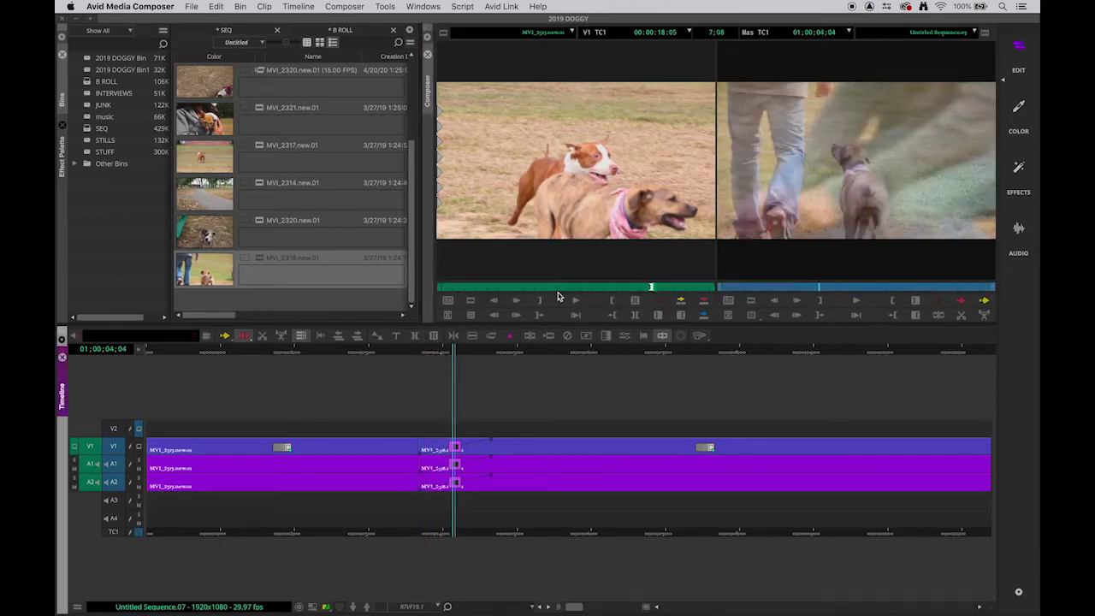
{"action": "left_click", "coordinate": [518, 300]}
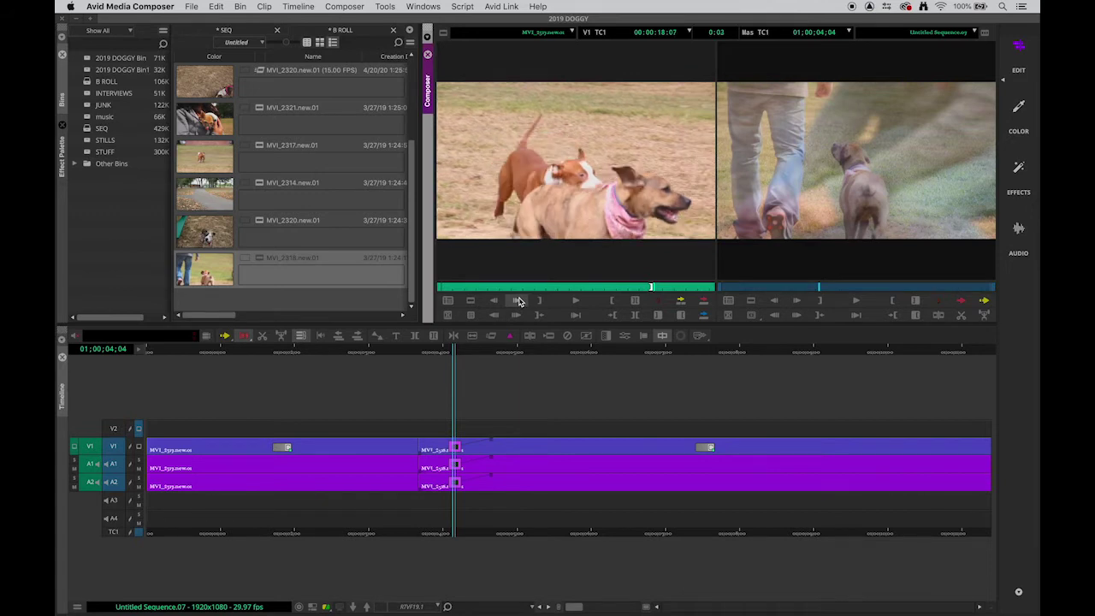
{"action": "left_click", "coordinate": [518, 300]}
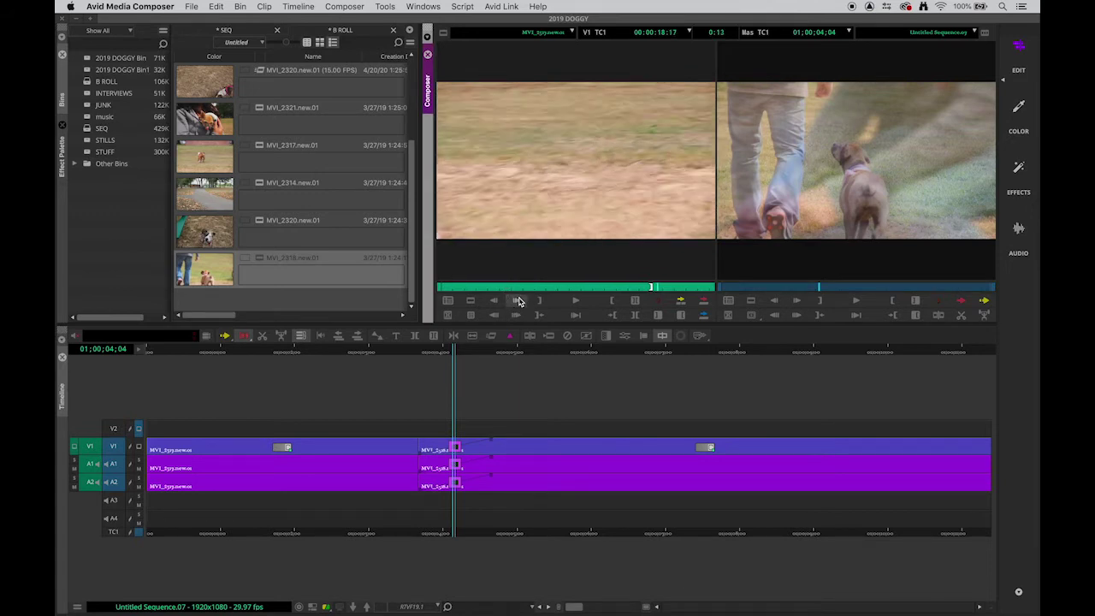
{"action": "left_click", "coordinate": [517, 300]}
{"action": "left_click", "coordinate": [518, 300]}
{"action": "left_click", "coordinate": [517, 300]}
{"action": "left_click", "coordinate": [517, 300]}
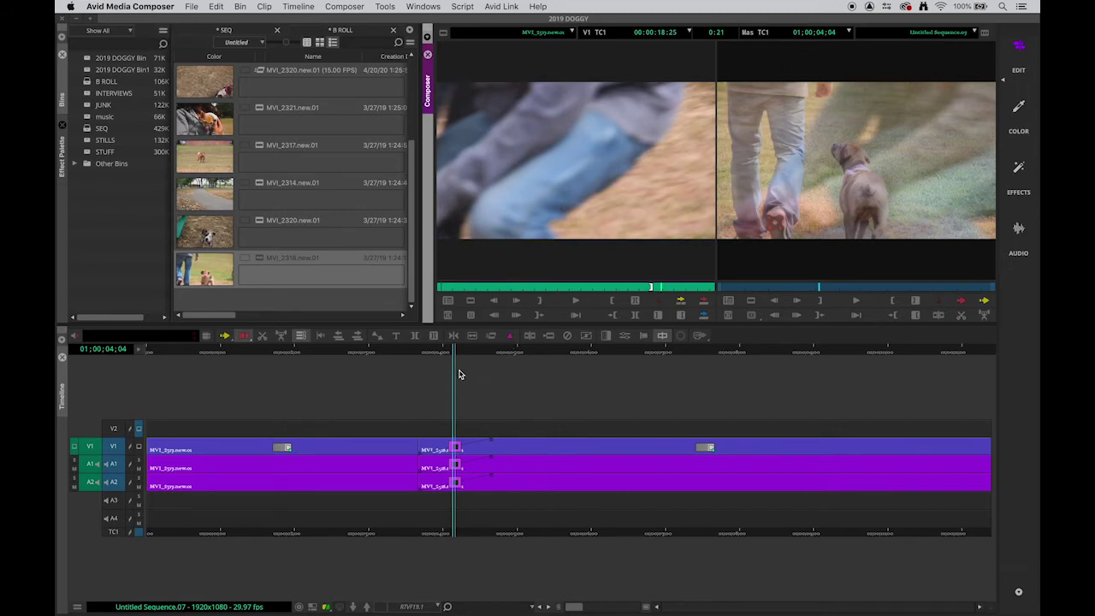
{"action": "left_click_drag", "start_coordinate": [448, 354], "coordinate": [391, 364]}
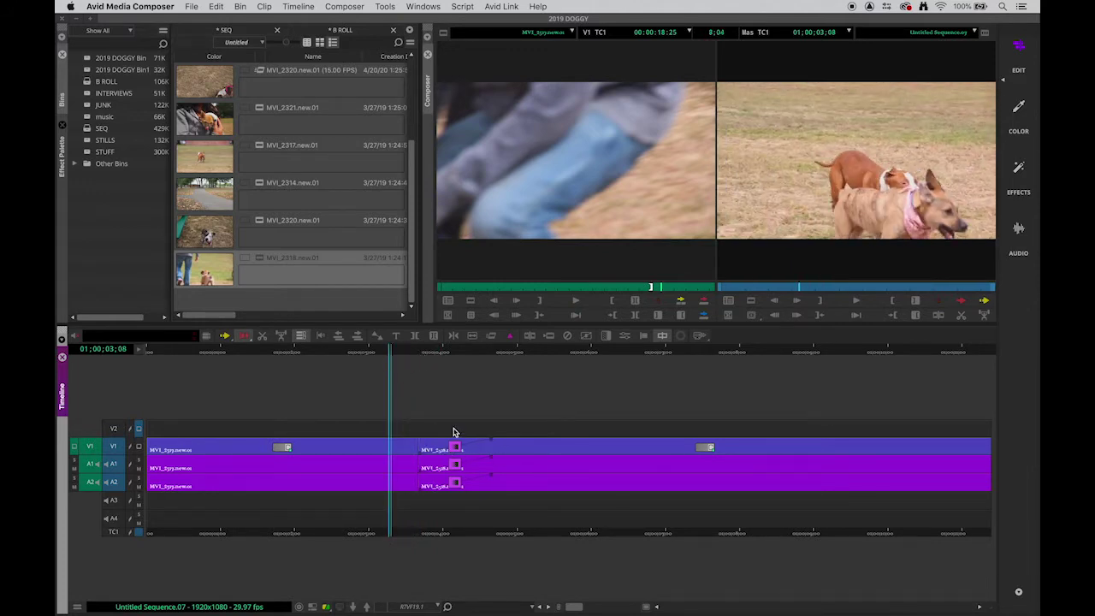
{"action": "left_click_drag", "start_coordinate": [405, 356], "coordinate": [443, 364]}
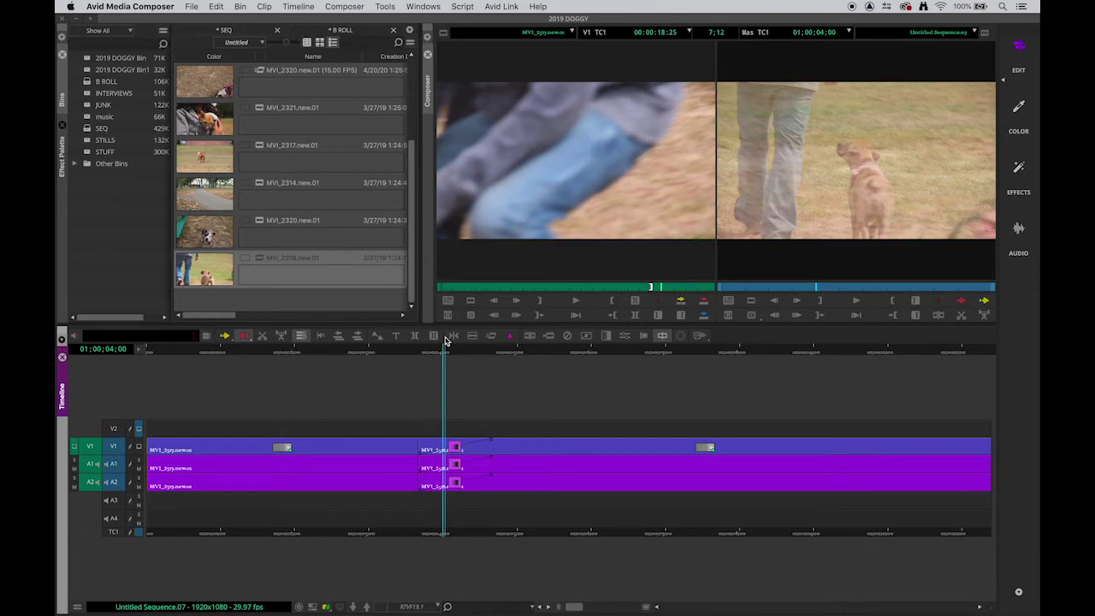
{"action": "left_click_drag", "start_coordinate": [449, 356], "coordinate": [418, 357]}
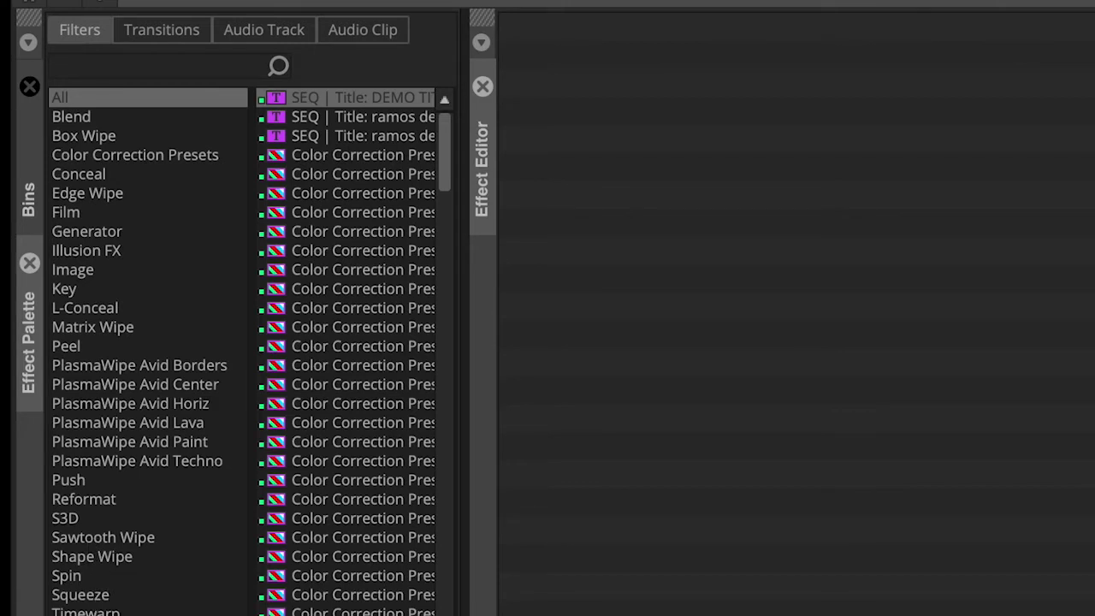
- Switch the Effect Palette to Transitions, show the Blend category and select Fade from Color
{"action": "left_click", "coordinate": [101, 49]}
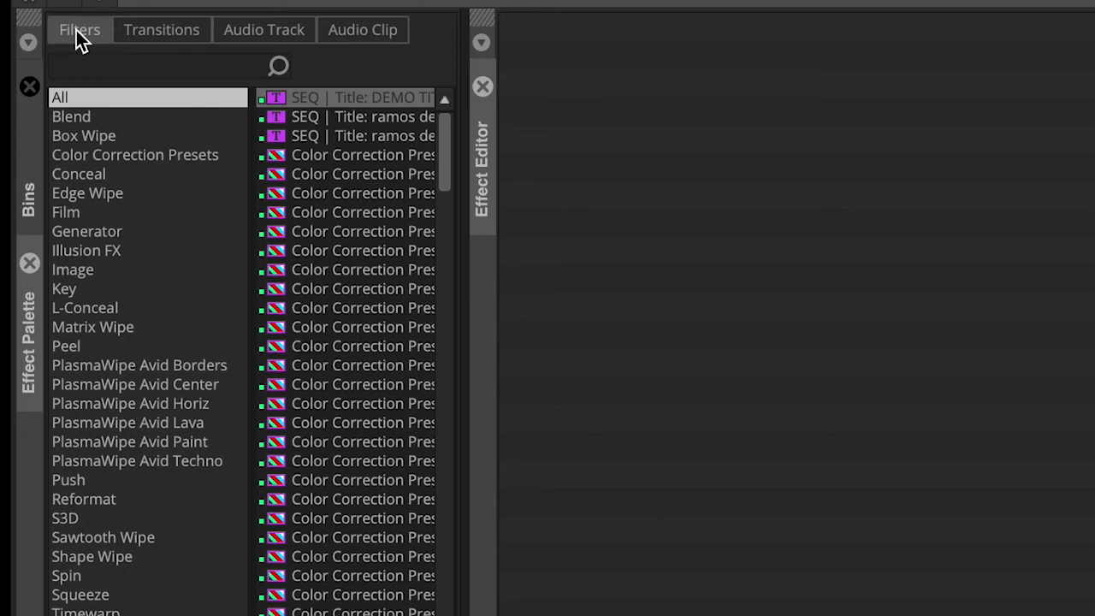
{"action": "left_click", "coordinate": [173, 36]}
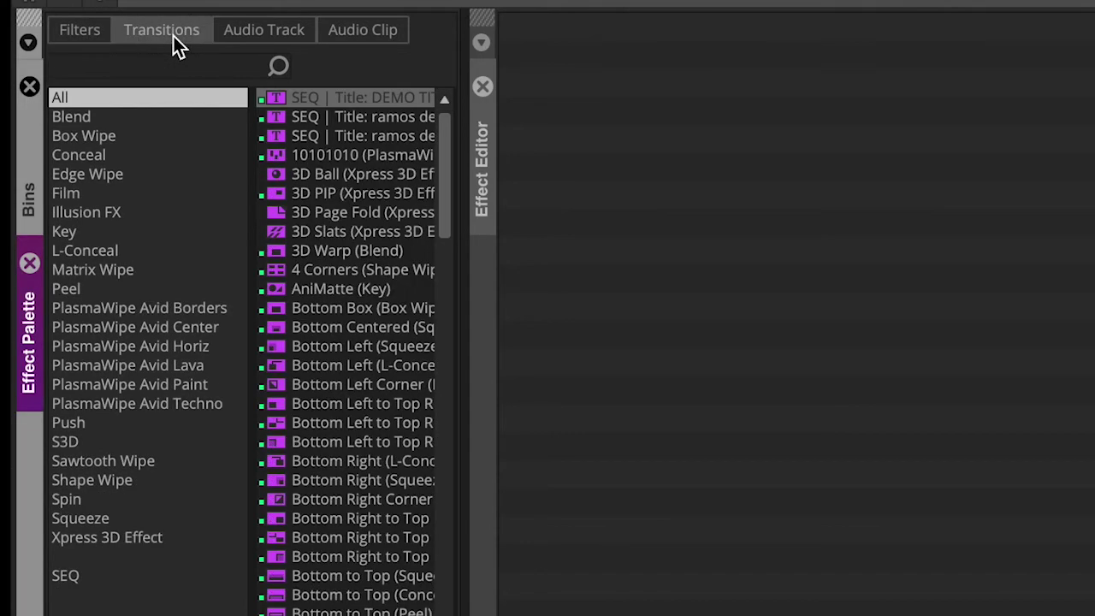
{"action": "left_click", "coordinate": [84, 32]}
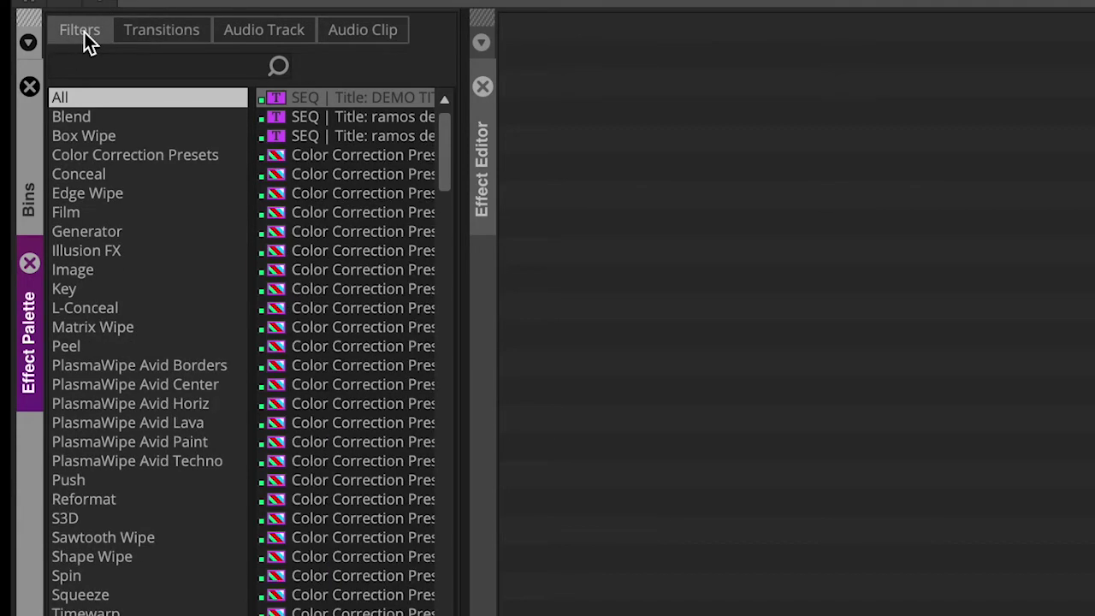
{"action": "left_click", "coordinate": [146, 28]}
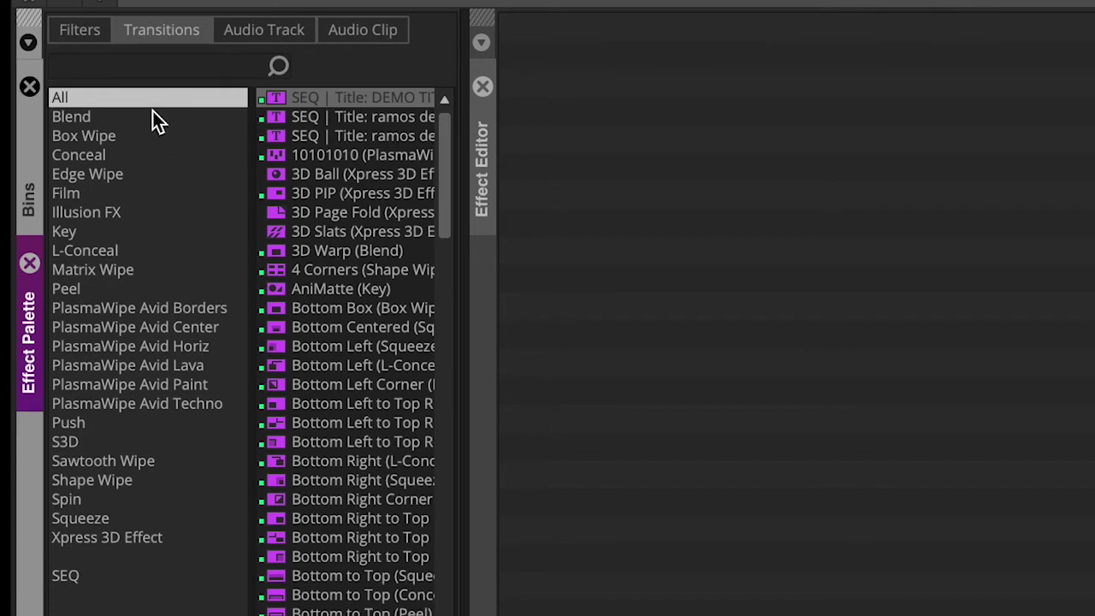
{"action": "left_click", "coordinate": [91, 119]}
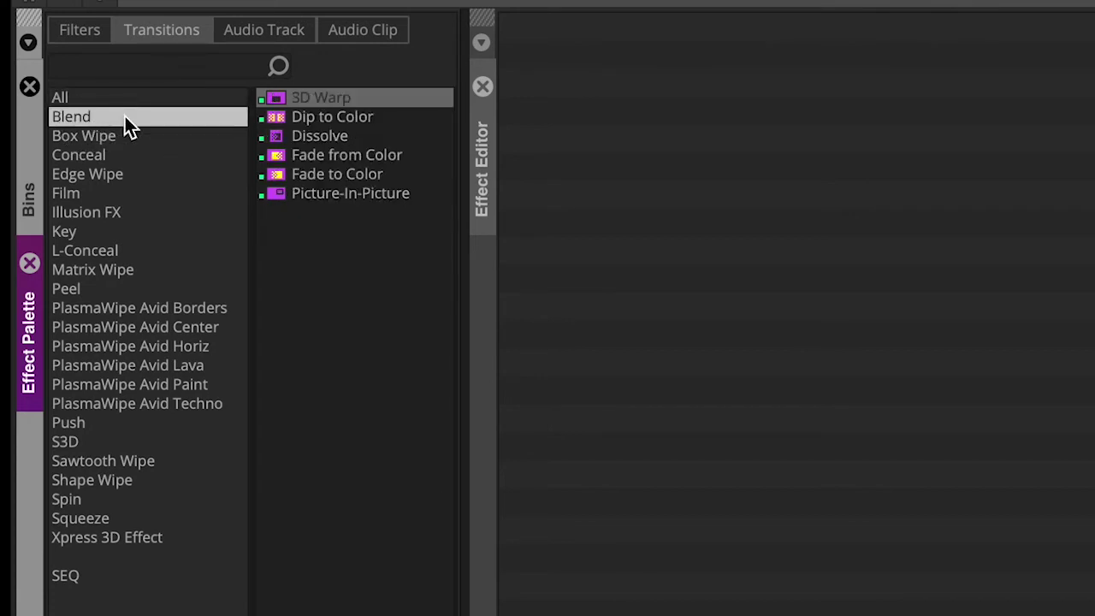
{"action": "left_click", "coordinate": [318, 157]}
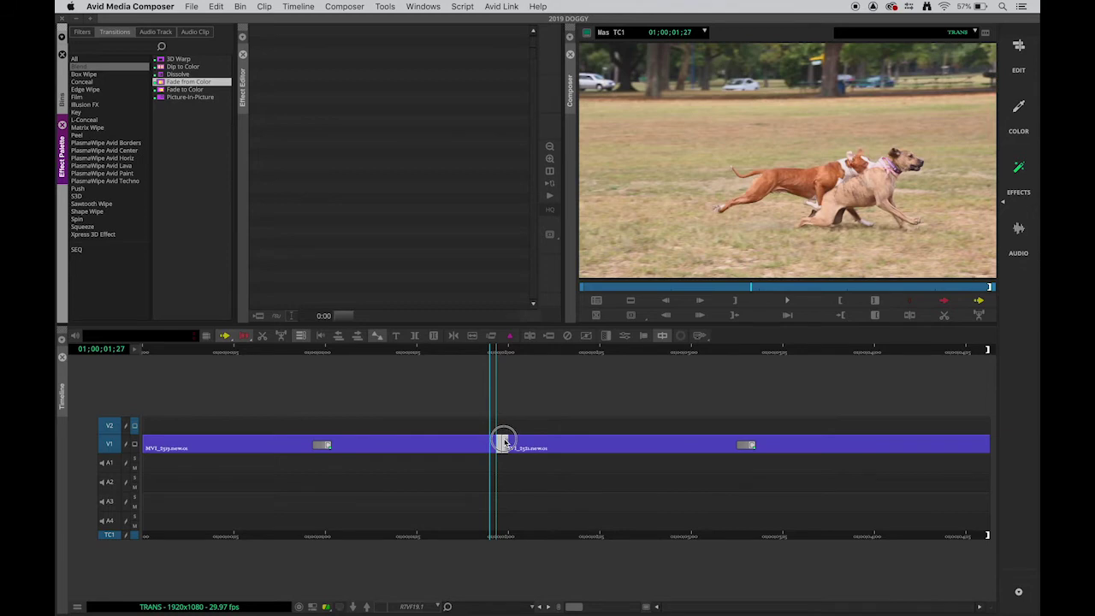
- Drop Fade from Color onto the V1 cut and scrub back before it
{"action": "left_click_drag", "start_coordinate": [504, 442], "coordinate": [500, 441]}
{"action": "left_click_drag", "start_coordinate": [500, 441], "coordinate": [502, 443]}
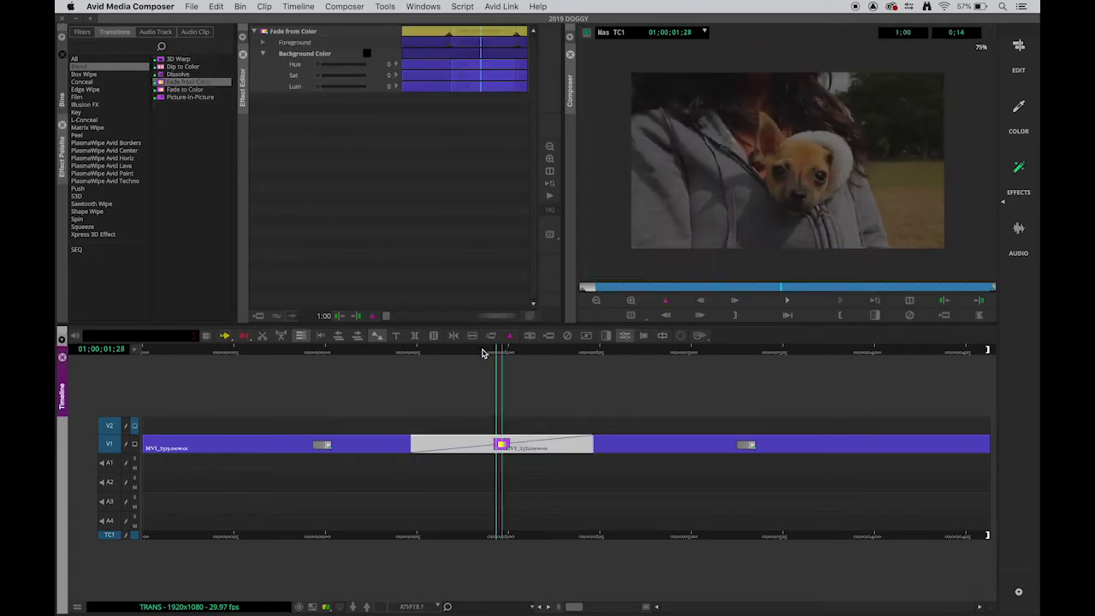
{"action": "left_click_drag", "start_coordinate": [481, 353], "coordinate": [499, 376]}
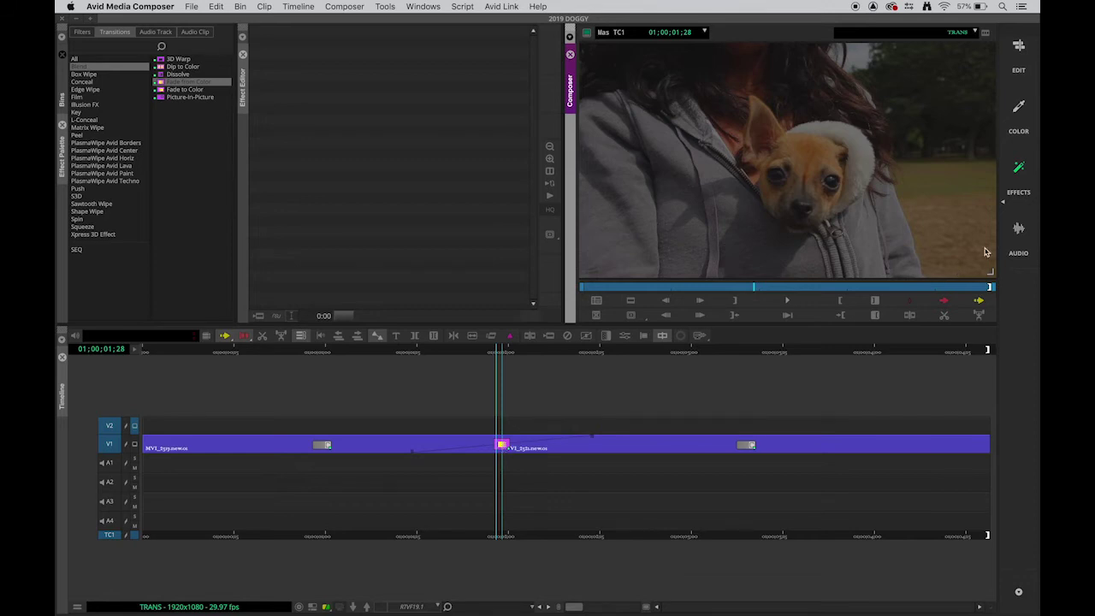
- Set the Fade from Color background Lum to 255 for white, then scrub the cut to preview
{"action": "left_click", "coordinate": [1018, 171]}
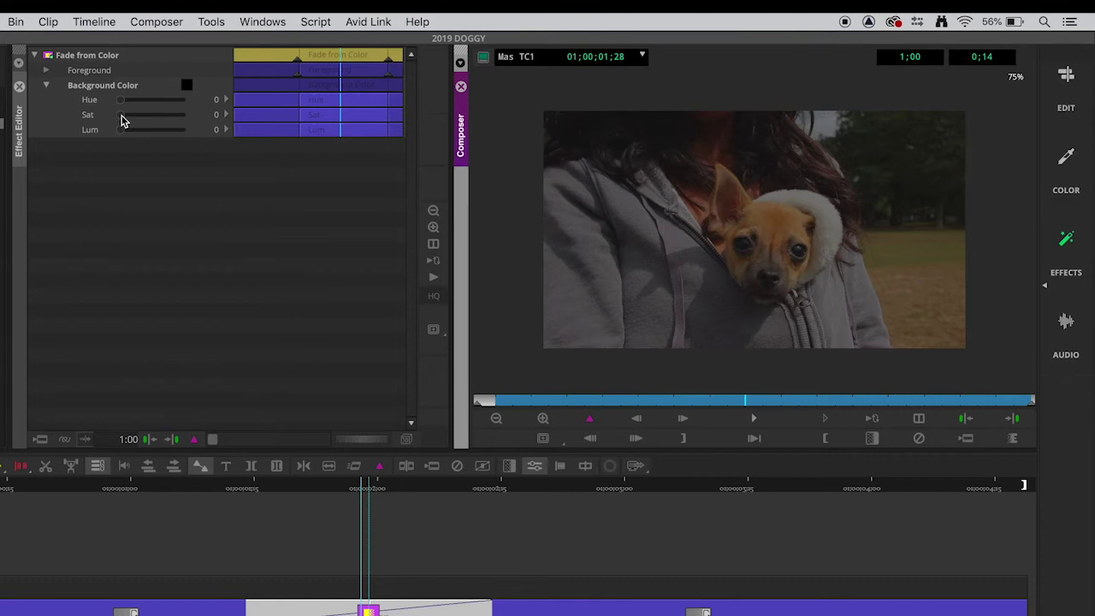
{"action": "left_click_drag", "start_coordinate": [120, 129], "coordinate": [192, 132]}
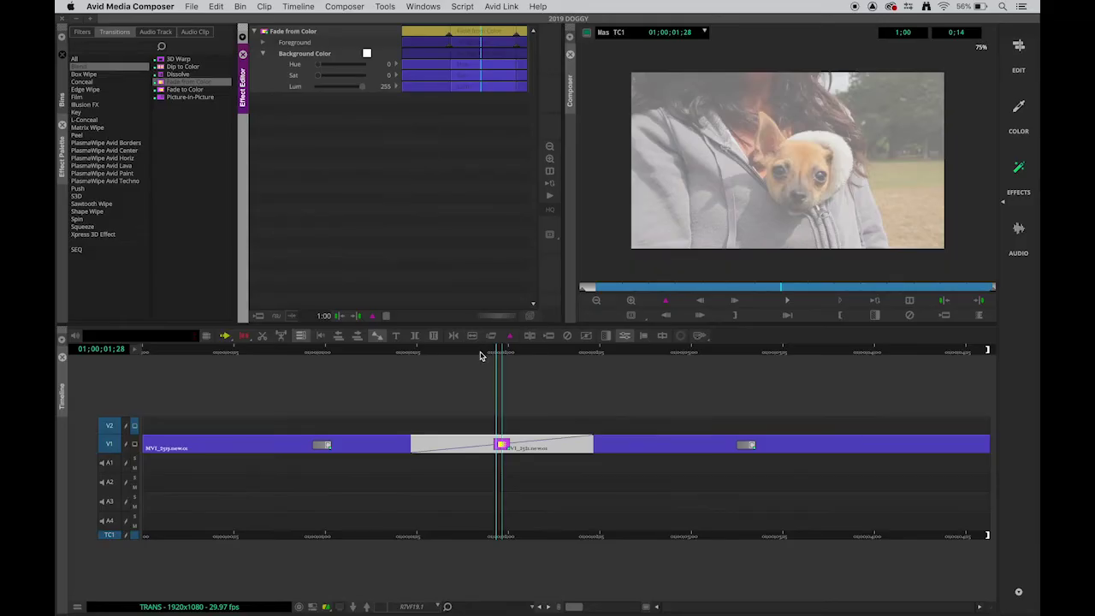
{"action": "left_click_drag", "start_coordinate": [341, 488], "coordinate": [282, 488]}
{"action": "left_click_drag", "start_coordinate": [438, 351], "coordinate": [356, 350]}
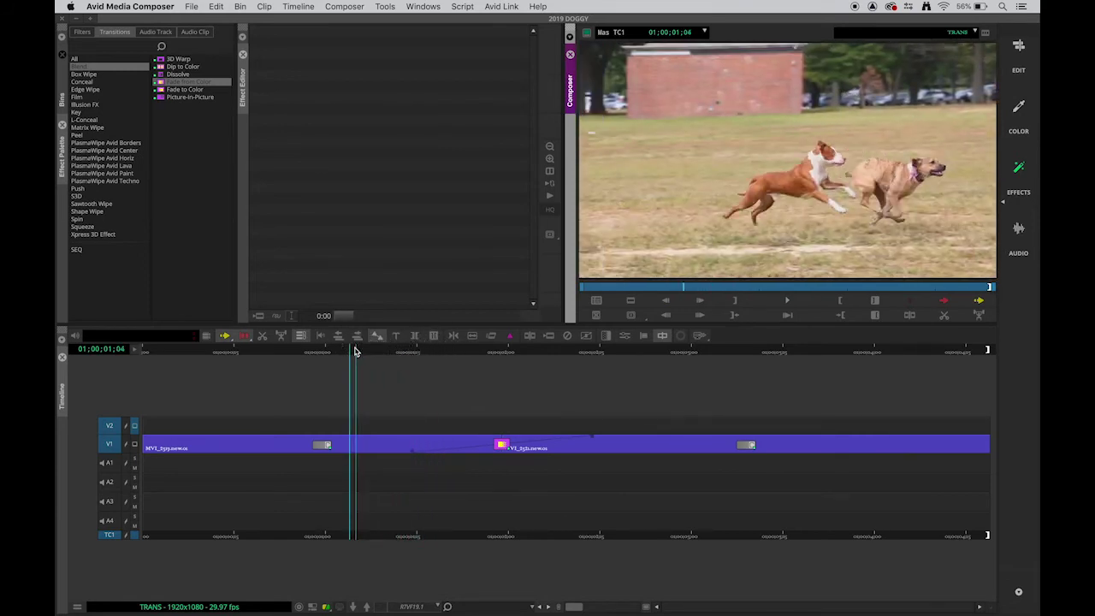
- Play the white fade at the cut, park on it, and reopen the Fade from Color settings
{"action": "left_click", "coordinate": [784, 301]}
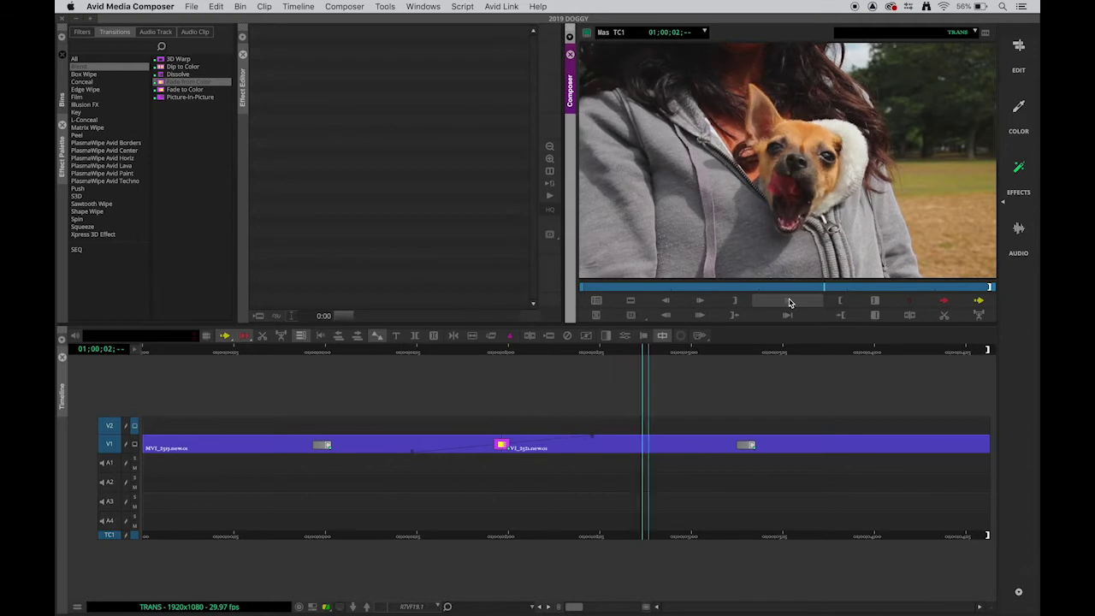
{"action": "left_click", "coordinate": [787, 302]}
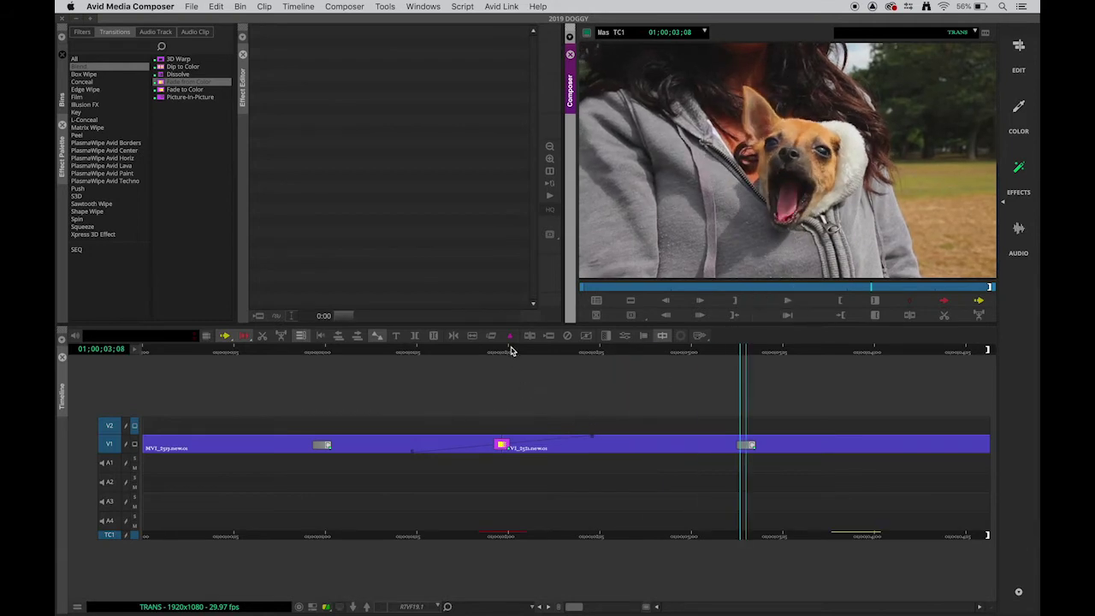
{"action": "left_click_drag", "start_coordinate": [511, 350], "coordinate": [492, 351]}
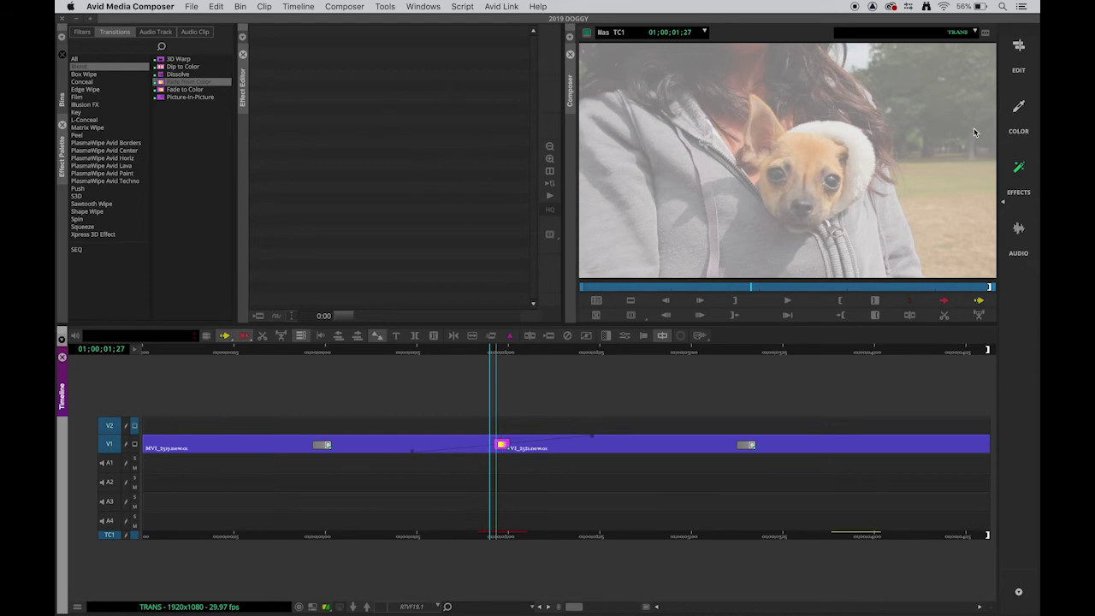
{"action": "left_click", "coordinate": [1017, 169]}
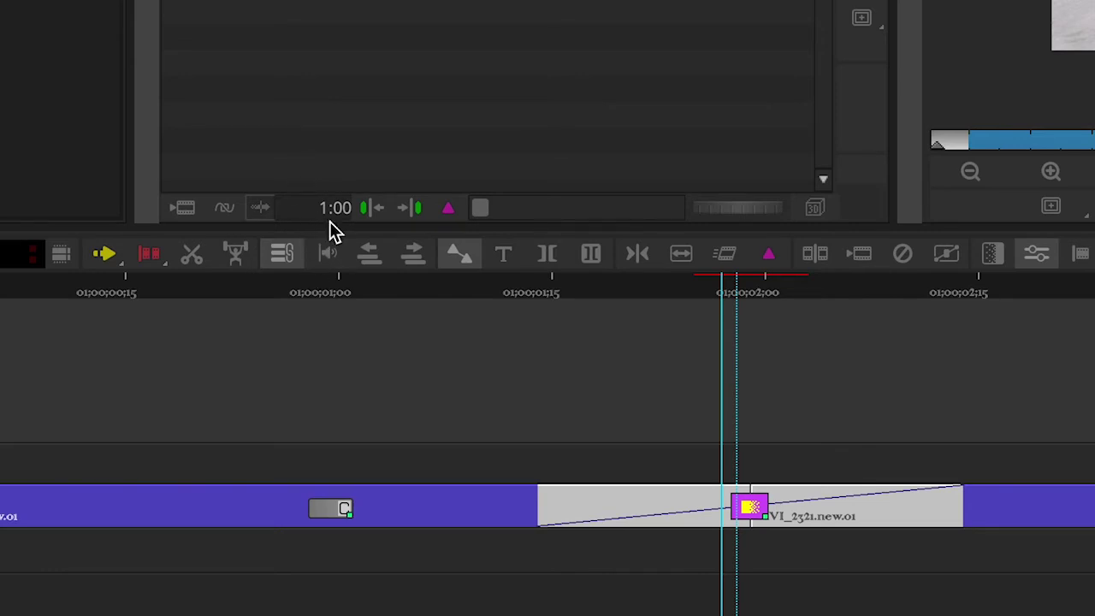
- Change the Fade from Color duration from 1:00 to 8 frames, leaving alignment unchanged, then scrub before the cut
{"action": "left_click", "coordinate": [261, 214]}
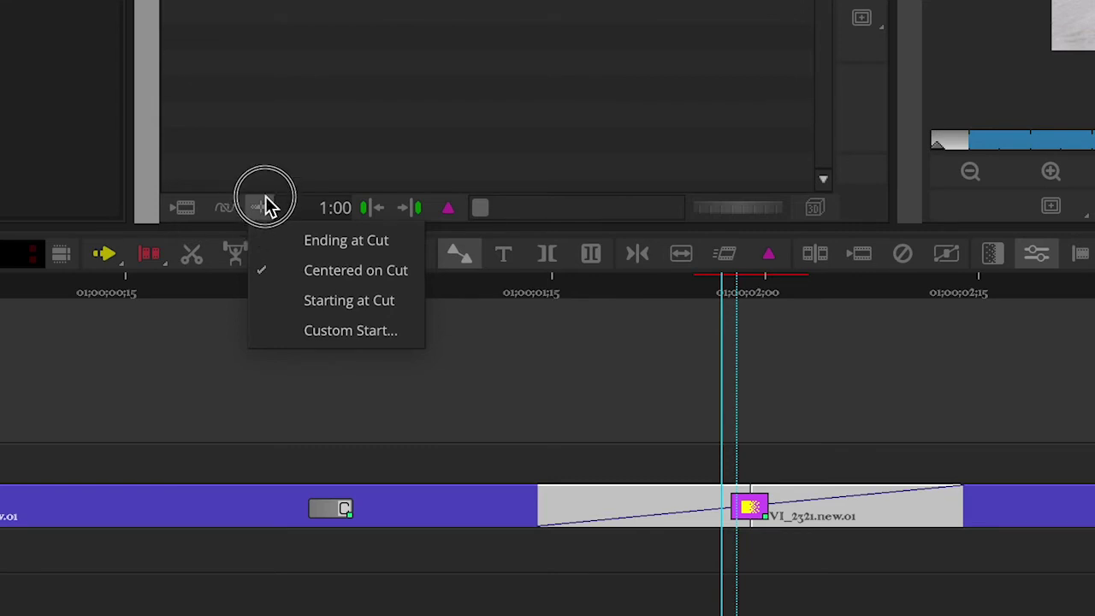
{"action": "left_click", "coordinate": [280, 175]}
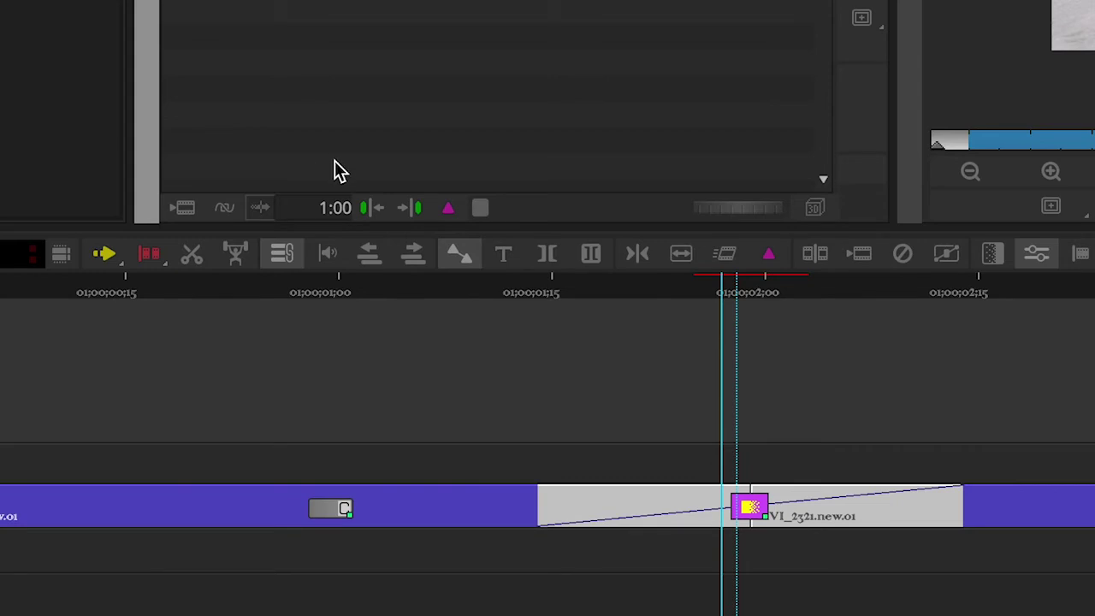
{"action": "left_click", "coordinate": [338, 207]}
{"action": "left_click_drag", "start_coordinate": [337, 205], "coordinate": [318, 198]}
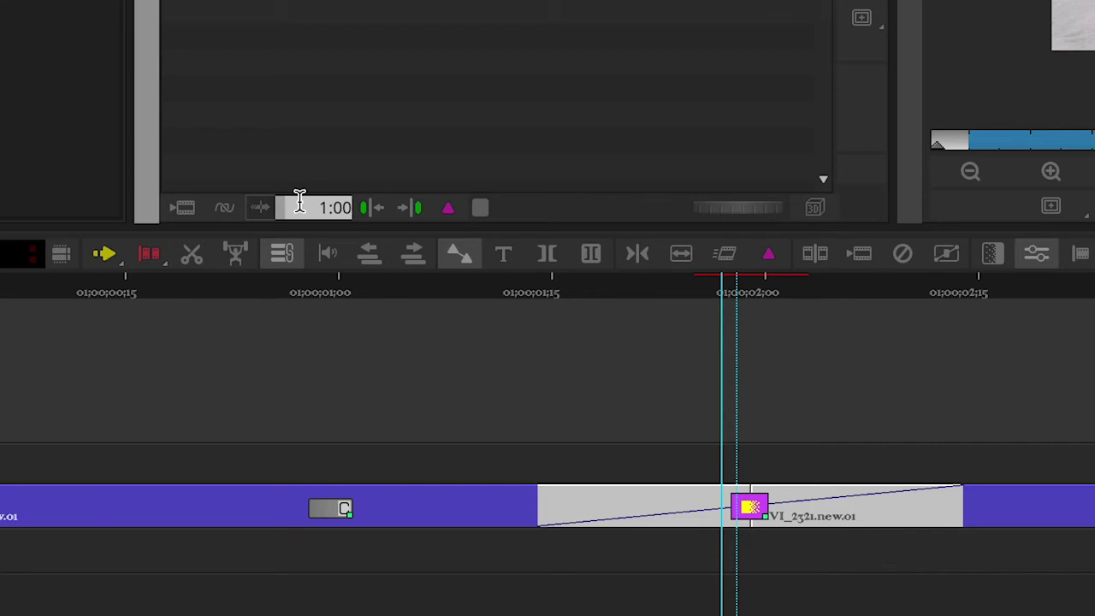
{"action": "key", "text": "BackSpace"}
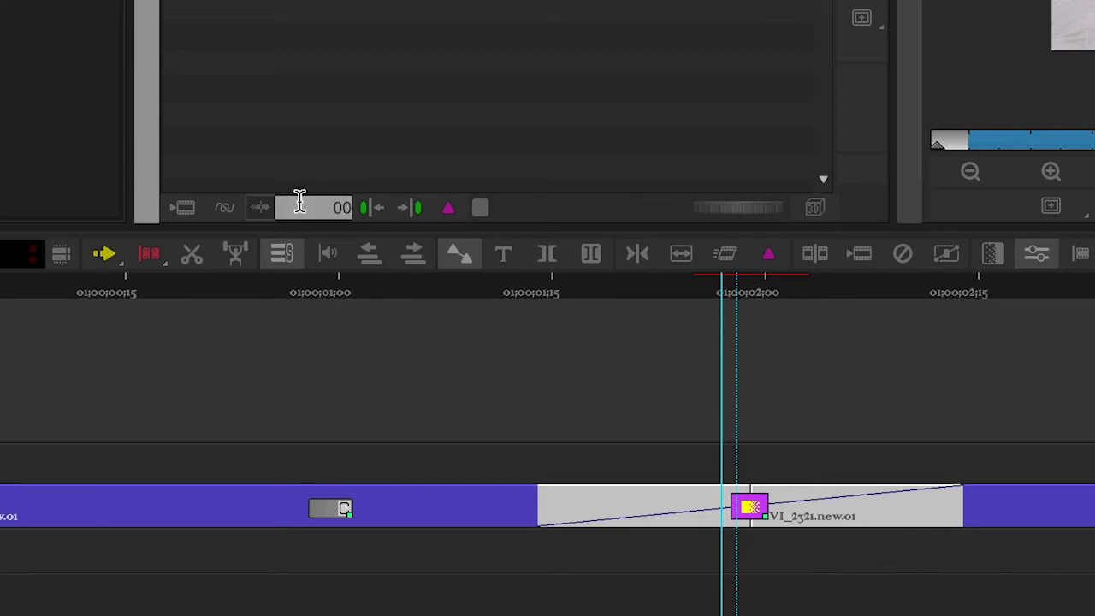
{"action": "type", "text": "8"}
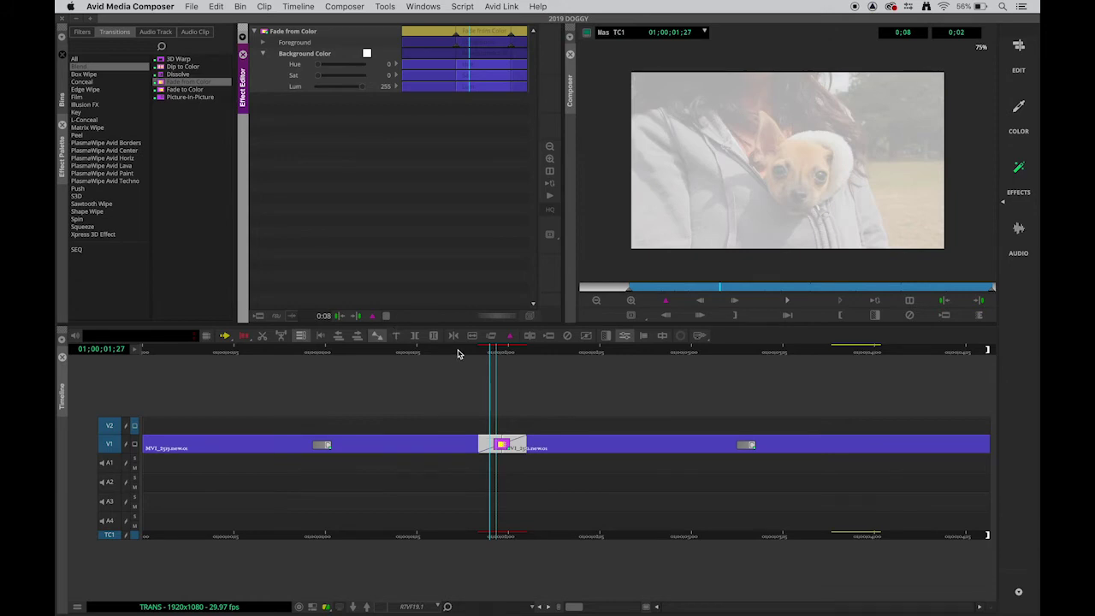
{"action": "left_click_drag", "start_coordinate": [458, 354], "coordinate": [399, 357]}
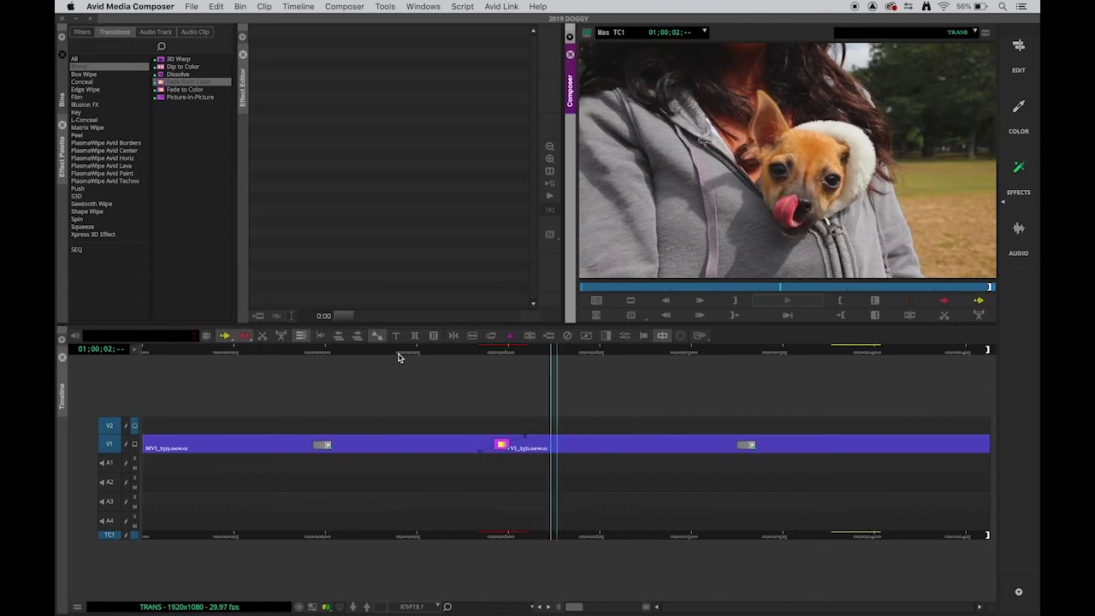
{"action": "left_click", "coordinate": [399, 357]}
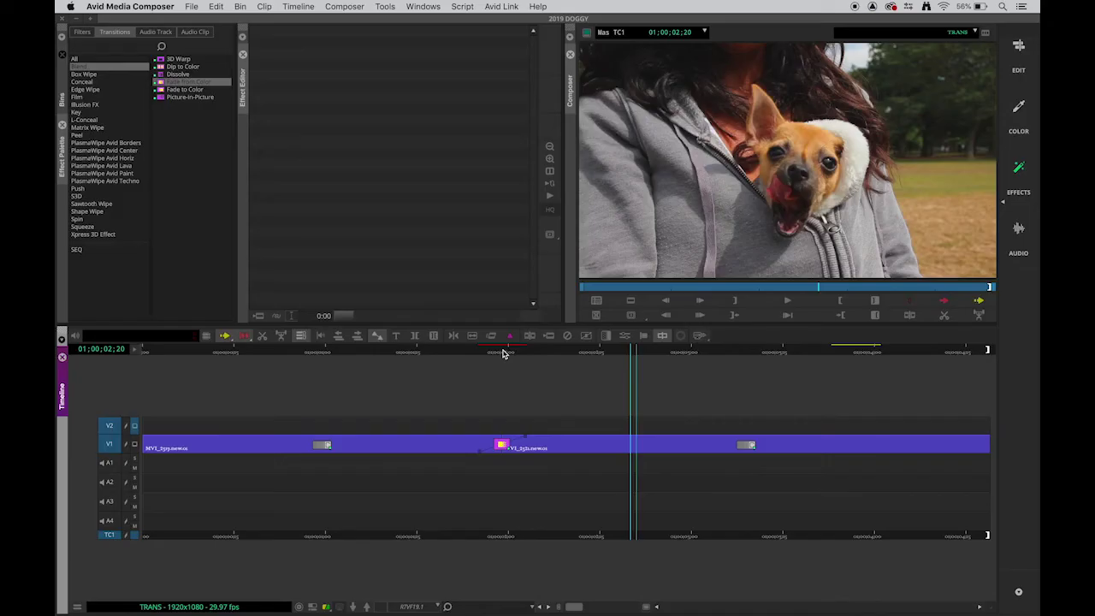
- Scrub through the white flash, deselect V2 so only V1 stays active, and start rendering the effect
{"action": "mouse_move", "coordinate": [503, 353]}
{"action": "left_mouse_down"}
{"action": "mouse_move", "coordinate": [467, 350]}
{"action": "mouse_move", "coordinate": [550, 354]}
{"action": "mouse_move", "coordinate": [471, 358]}
{"action": "mouse_move", "coordinate": [536, 359]}
{"action": "mouse_move", "coordinate": [504, 357]}
{"action": "left_mouse_up"}
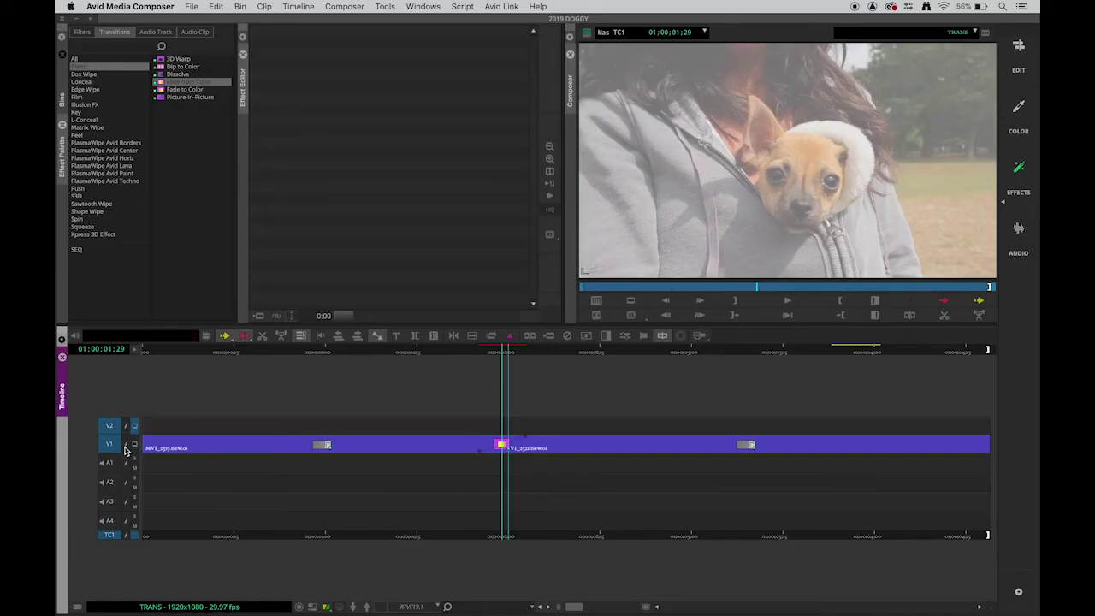
{"action": "left_click", "coordinate": [109, 427]}
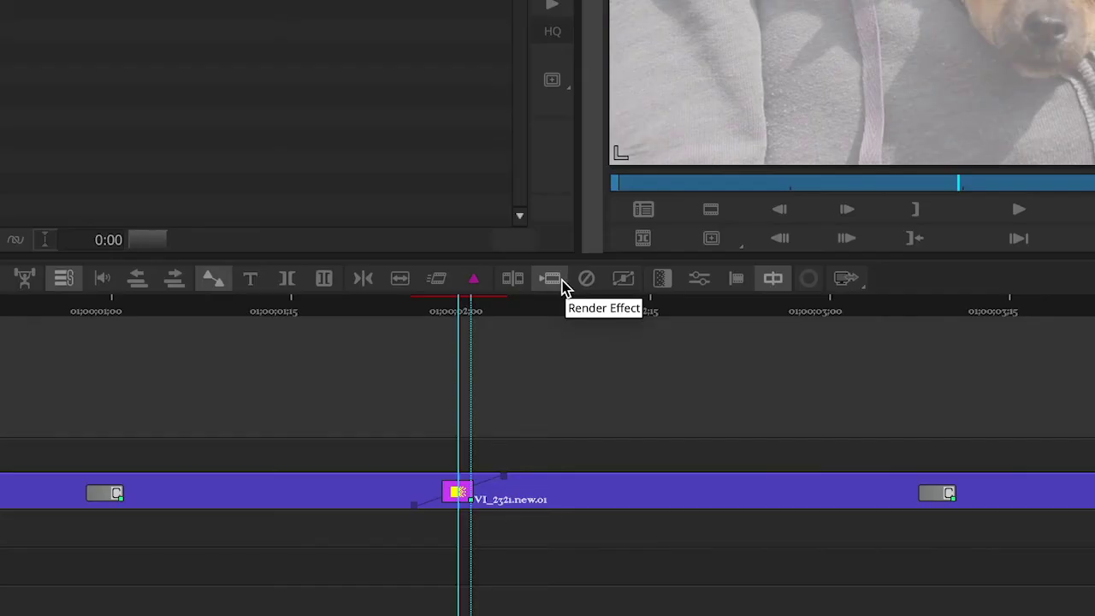
{"action": "left_click", "coordinate": [562, 279]}
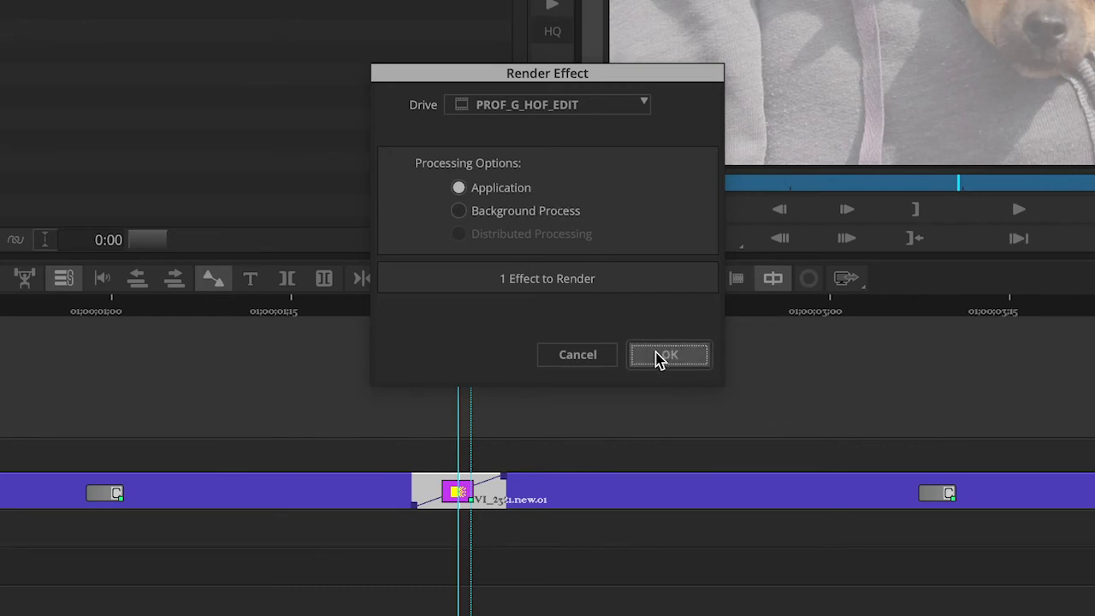
{"action": "left_click", "coordinate": [658, 359]}
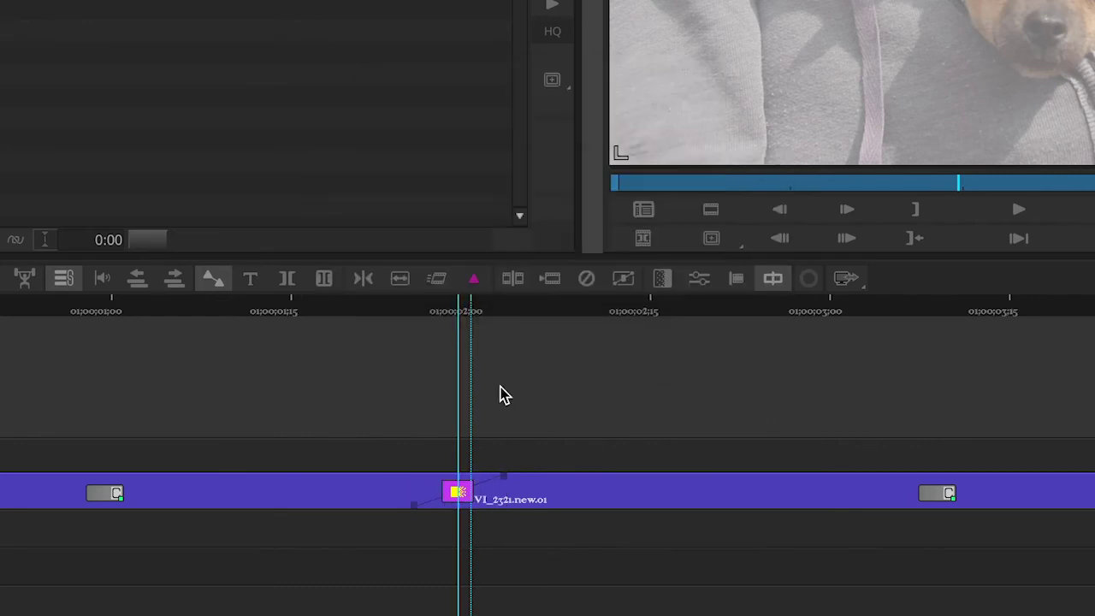
{"action": "left_click_drag", "start_coordinate": [459, 311], "coordinate": [351, 315]}
{"action": "key", "text": "space"}
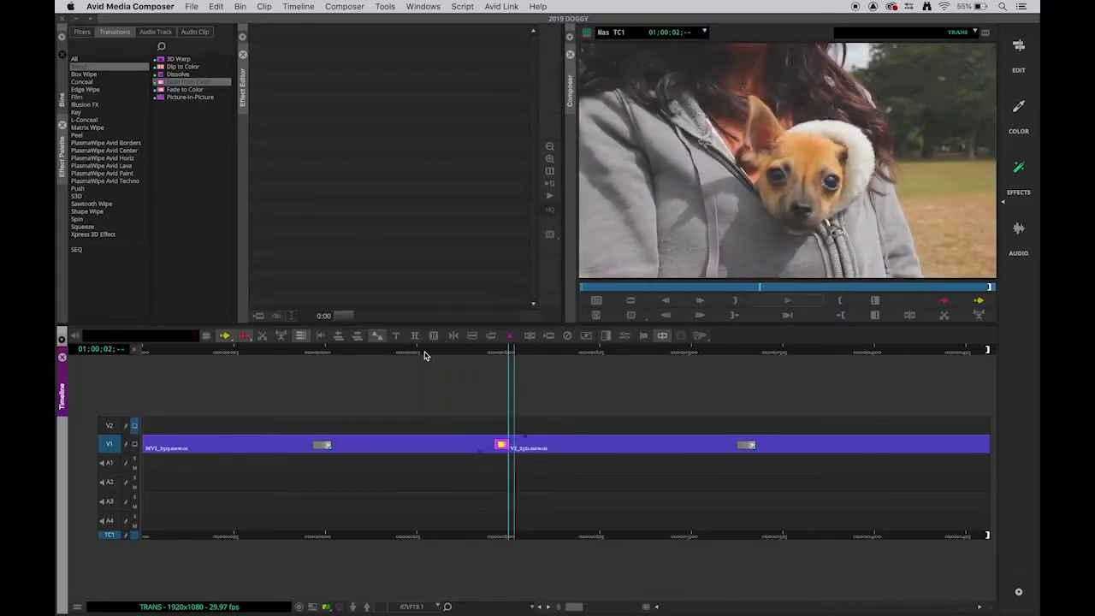
{"action": "left_click", "coordinate": [424, 353]}
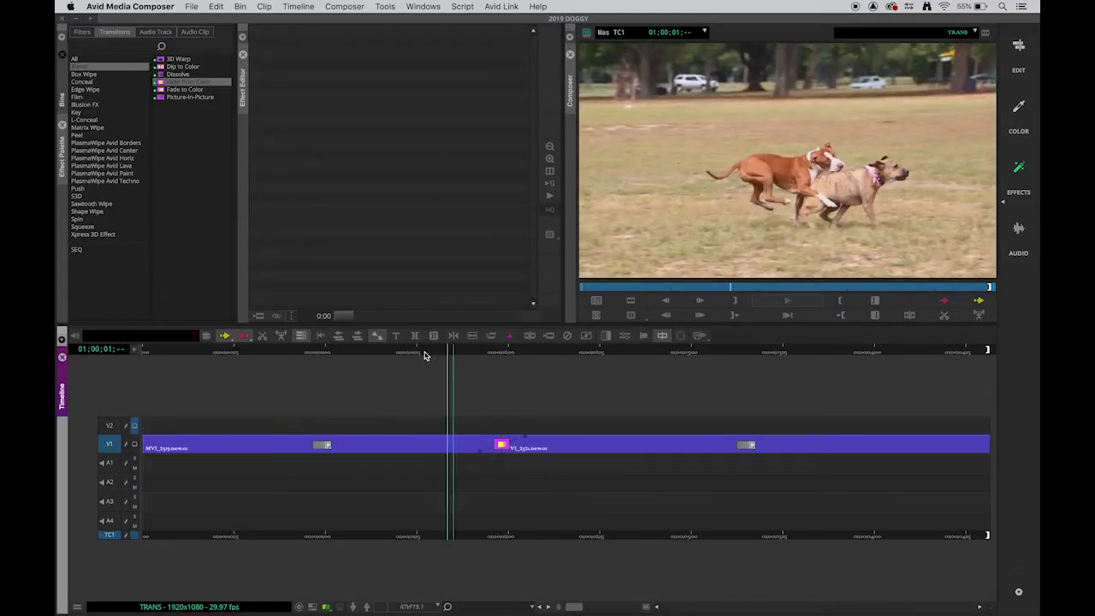
{"action": "left_click", "coordinate": [423, 354]}
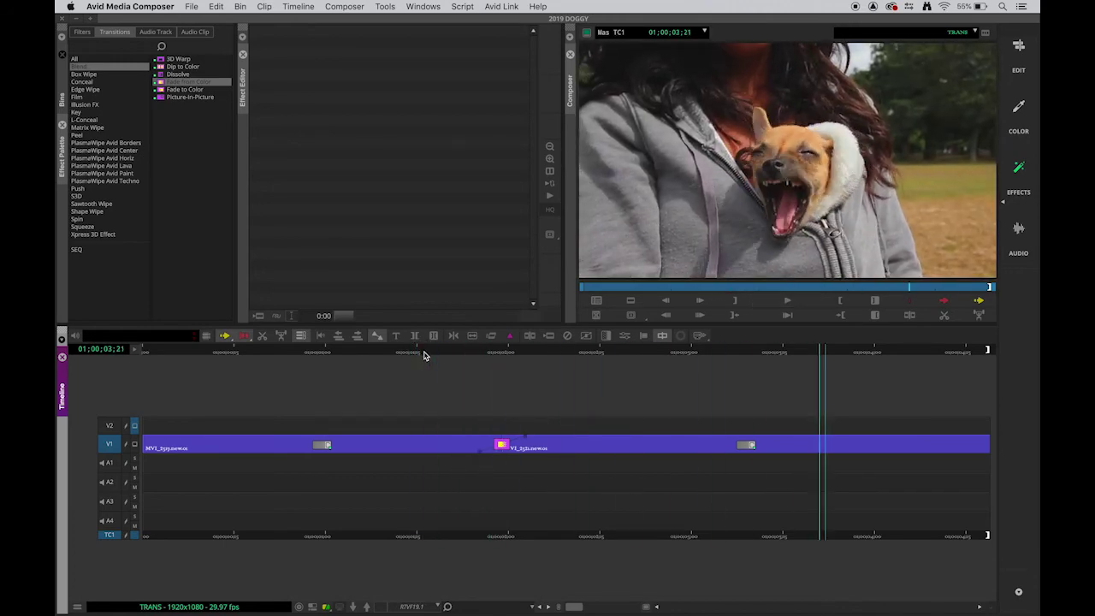
{"action": "left_click_drag", "start_coordinate": [455, 351], "coordinate": [501, 356]}
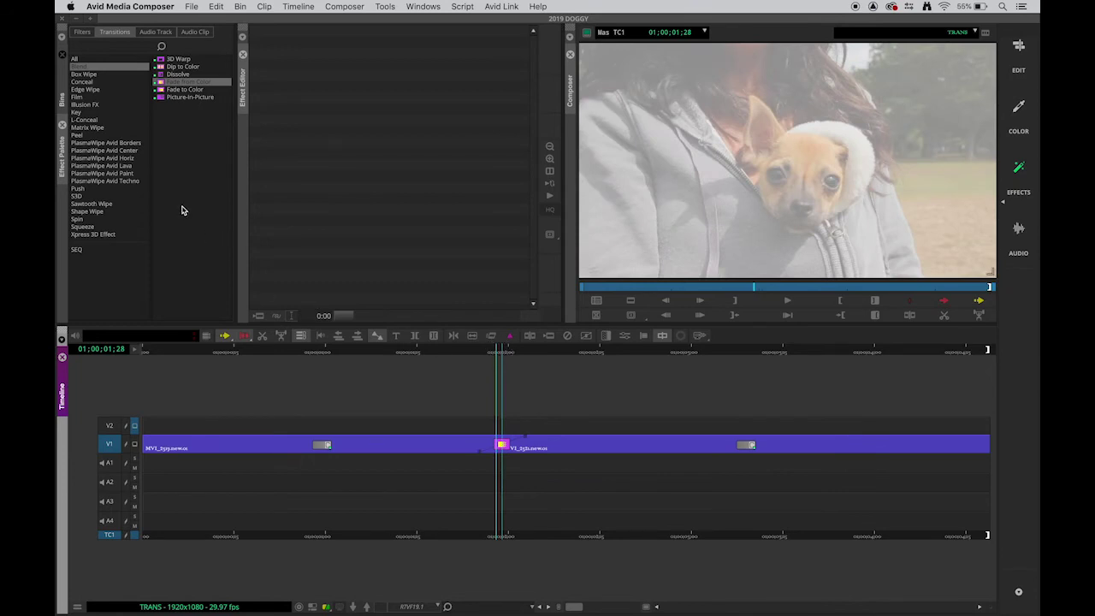
{"action": "left_click", "coordinate": [90, 75]}
- Drop the Bottom Right to Top Left Box Wipe onto the V1 cut and scrub through it
{"action": "left_click_drag", "start_coordinate": [161, 79], "coordinate": [500, 445]}
{"action": "left_click", "coordinate": [490, 351]}
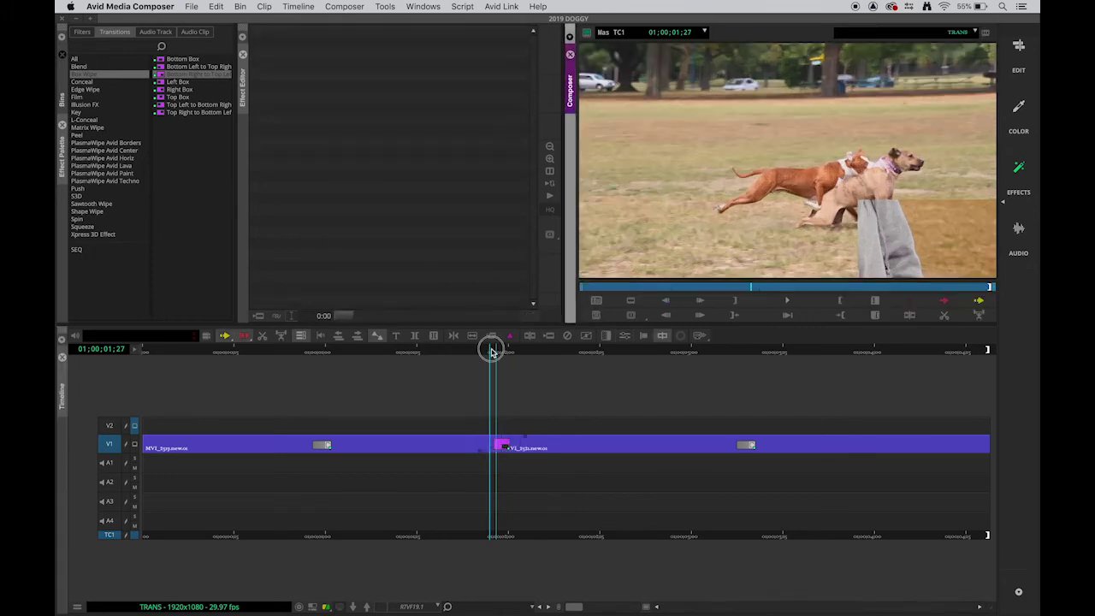
{"action": "left_click_drag", "start_coordinate": [490, 351], "coordinate": [524, 366]}
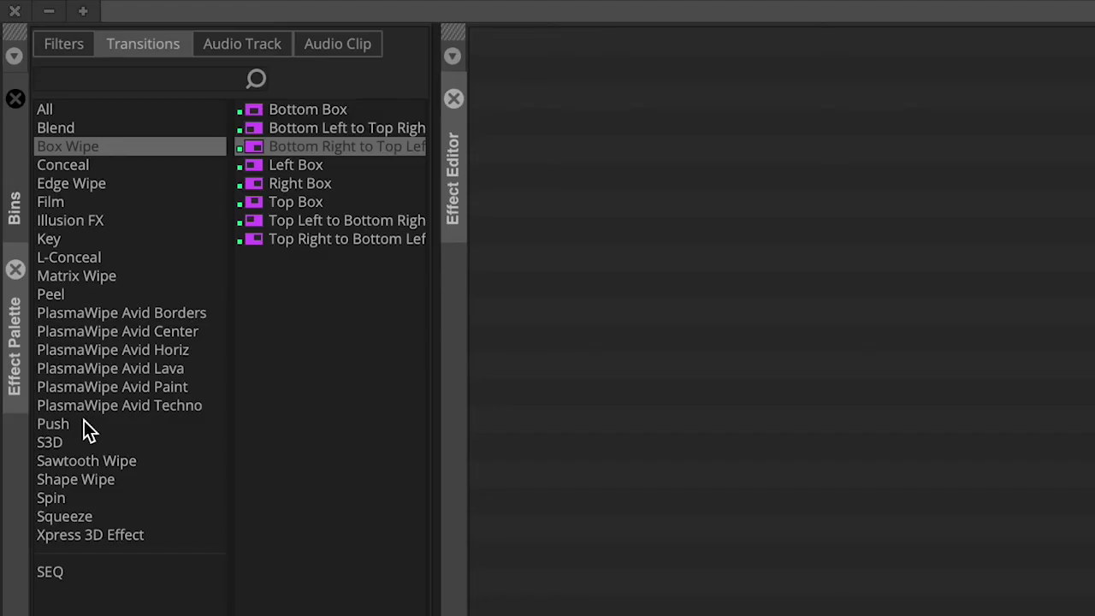
- Apply the Push Left to Right transition to the V1 cut
{"action": "left_click", "coordinate": [90, 186]}
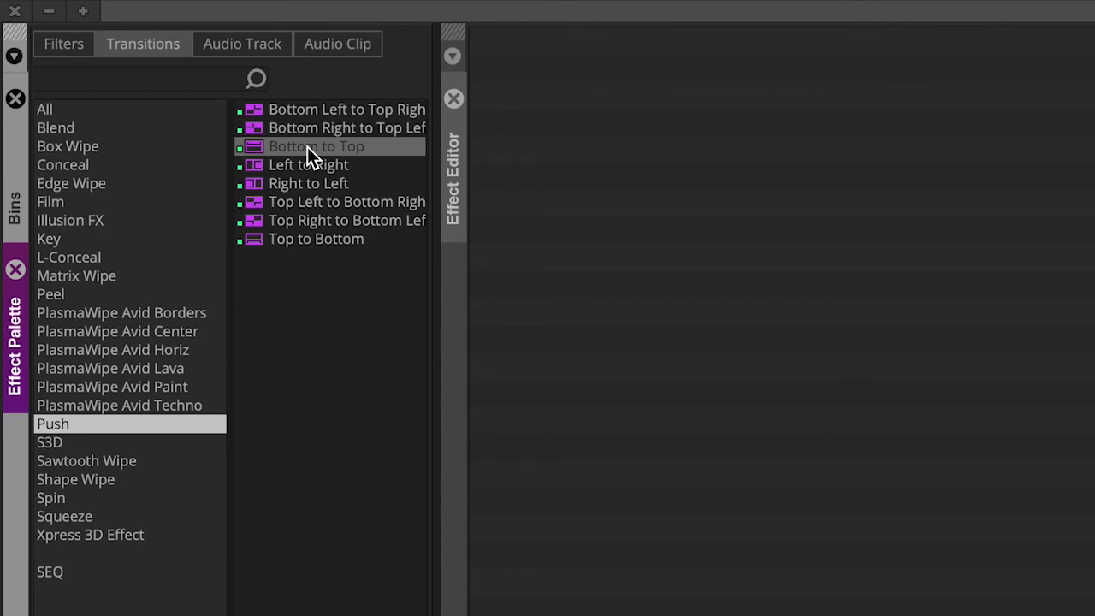
{"action": "left_click_drag", "start_coordinate": [307, 147], "coordinate": [342, 615]}
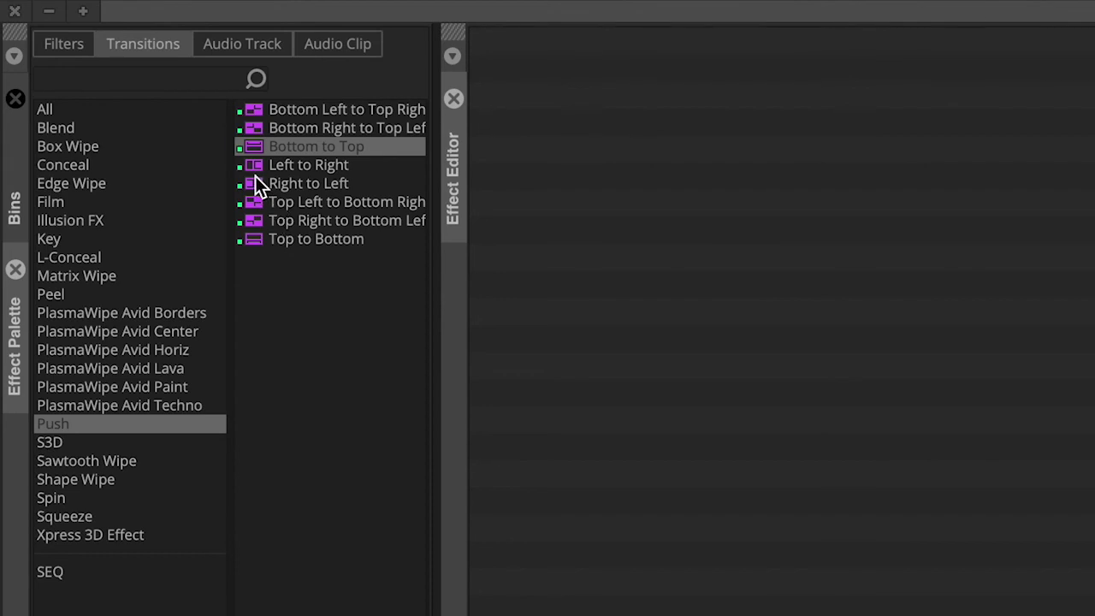
{"action": "left_click_drag", "start_coordinate": [254, 161], "coordinate": [632, 615]}
{"action": "left_click_drag", "start_coordinate": [316, 274], "coordinate": [503, 451]}
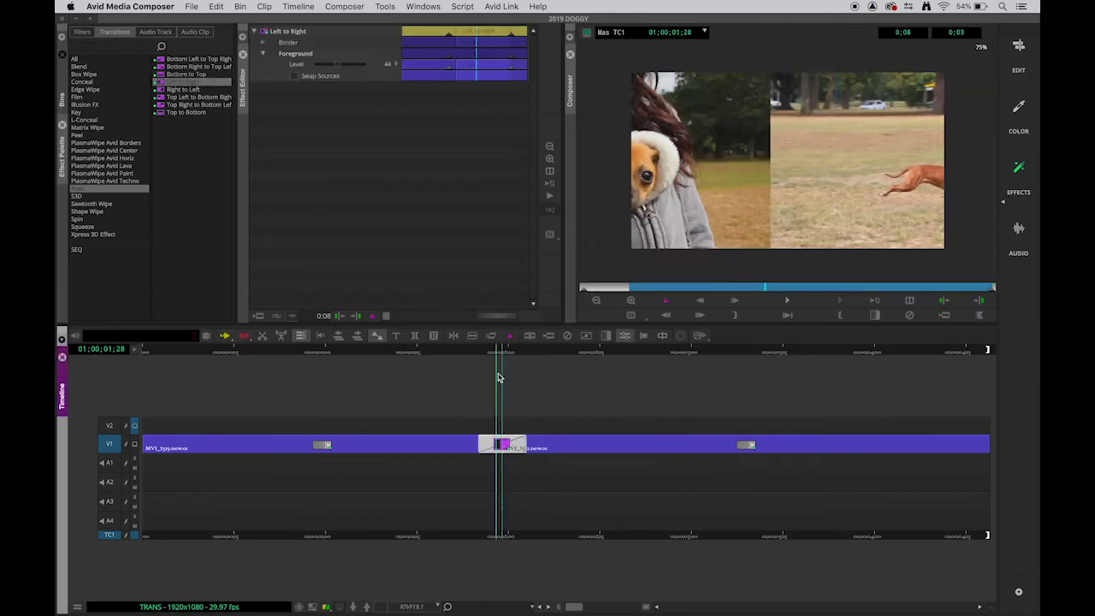
- Play and scrub through the Left to Right push, stopping mid-transition
{"action": "left_click_drag", "start_coordinate": [481, 347], "coordinate": [455, 368]}
{"action": "key", "text": "space"}
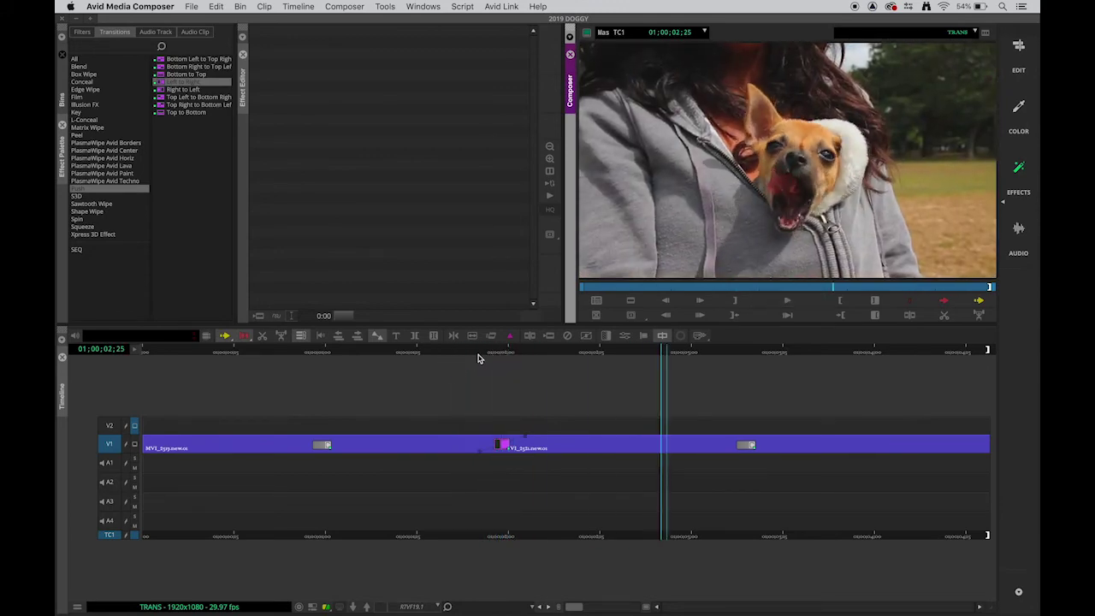
{"action": "left_click_drag", "start_coordinate": [476, 351], "coordinate": [409, 349]}
{"action": "key", "text": "space"}
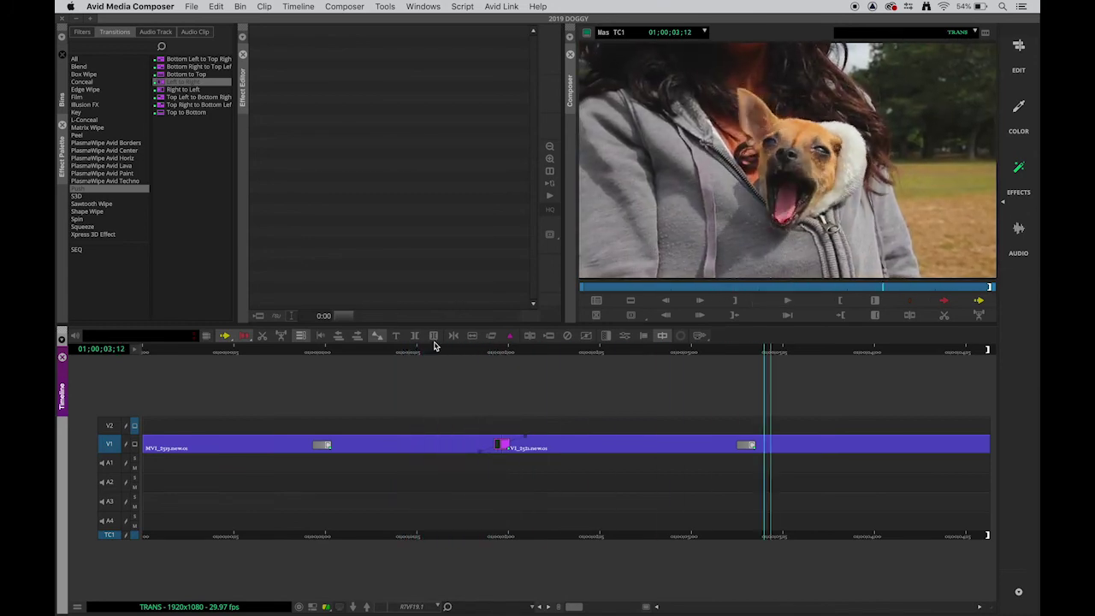
{"action": "left_click_drag", "start_coordinate": [472, 350], "coordinate": [500, 354]}
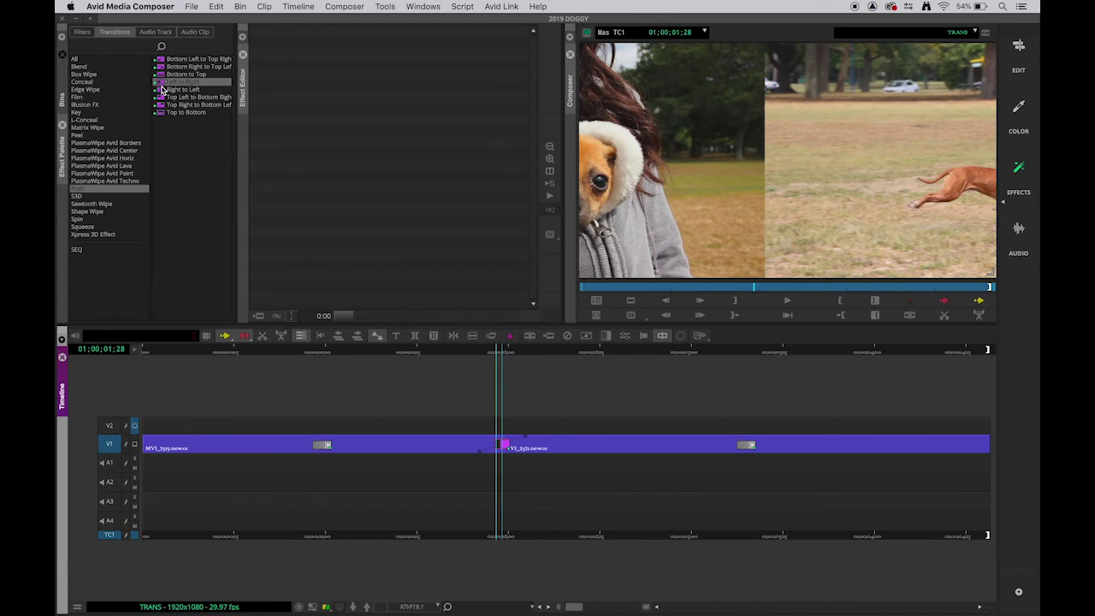
- Put the Push Right to Left transition on the cut and play through it
{"action": "left_click_drag", "start_coordinate": [162, 92], "coordinate": [500, 444]}
{"action": "left_click", "coordinate": [446, 352]}
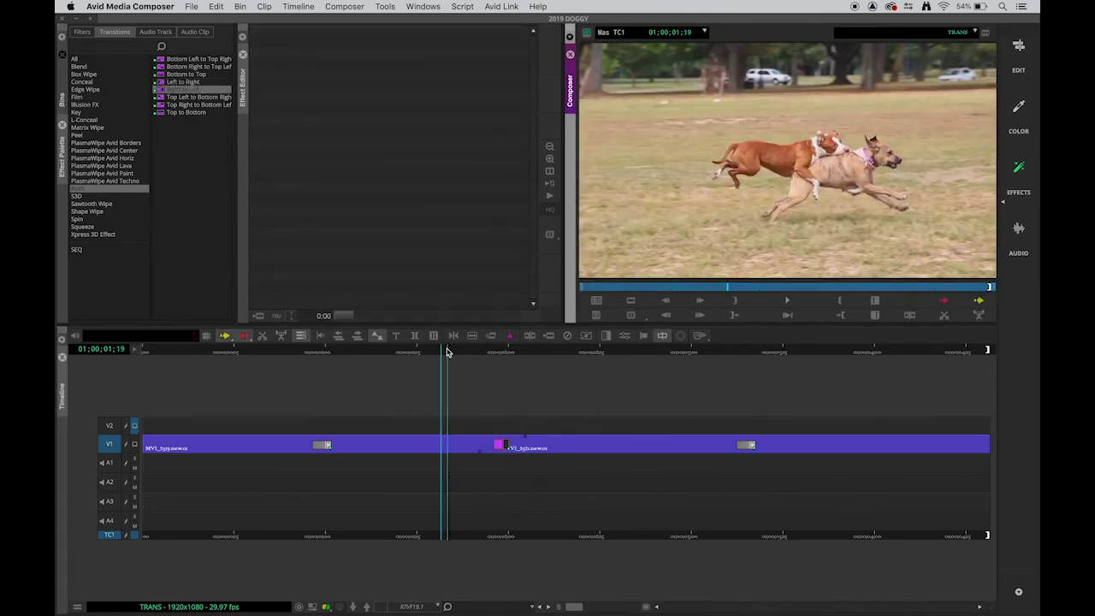
{"action": "key", "text": "space"}
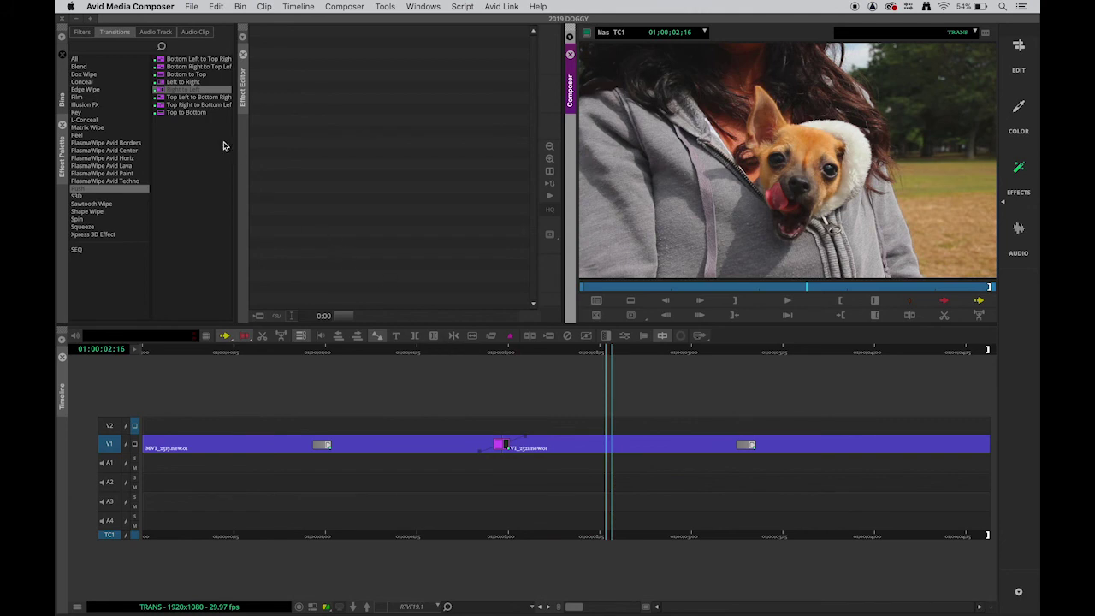
- Replace it with the Push Top to Bottom transition, play it, and park mid-transition
{"action": "left_click_drag", "start_coordinate": [162, 112], "coordinate": [500, 445]}
{"action": "left_click_drag", "start_coordinate": [501, 351], "coordinate": [438, 351]}
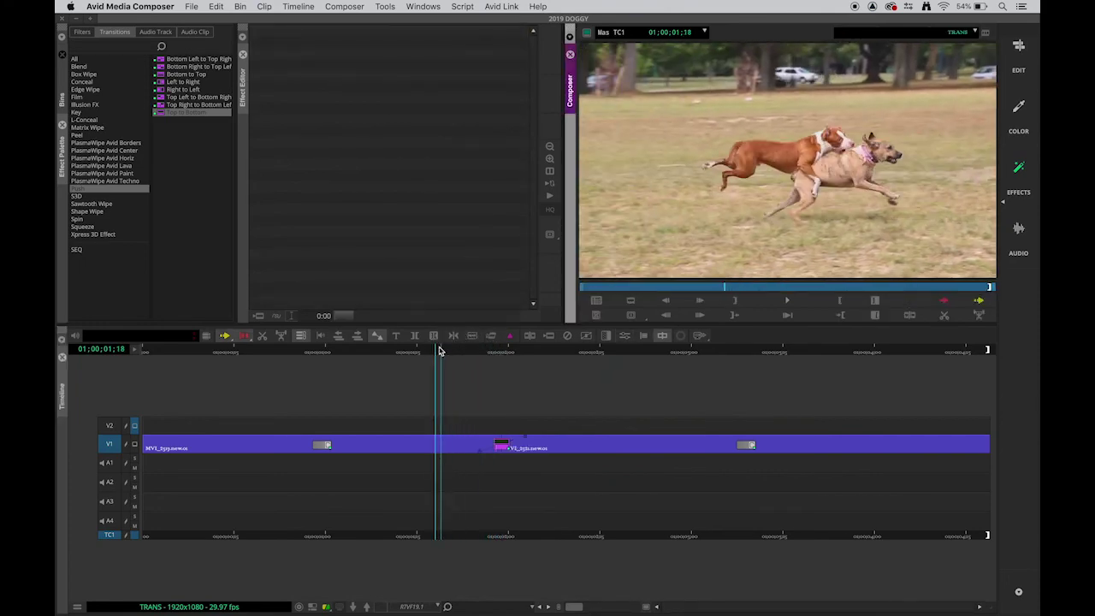
{"action": "key", "text": "space"}
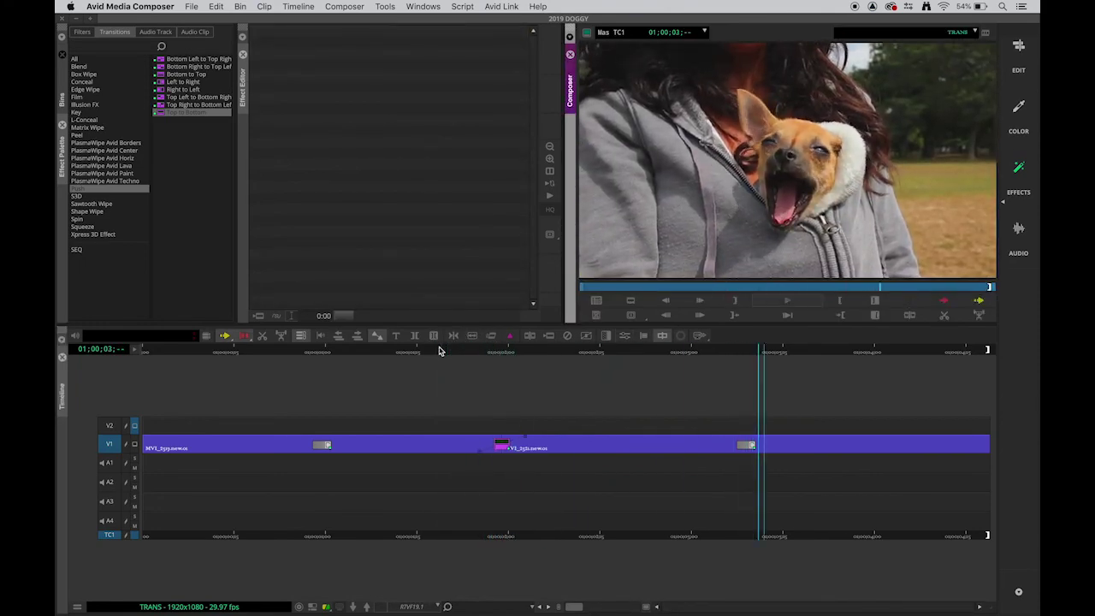
{"action": "key", "text": "space"}
{"action": "left_click", "coordinate": [502, 352]}
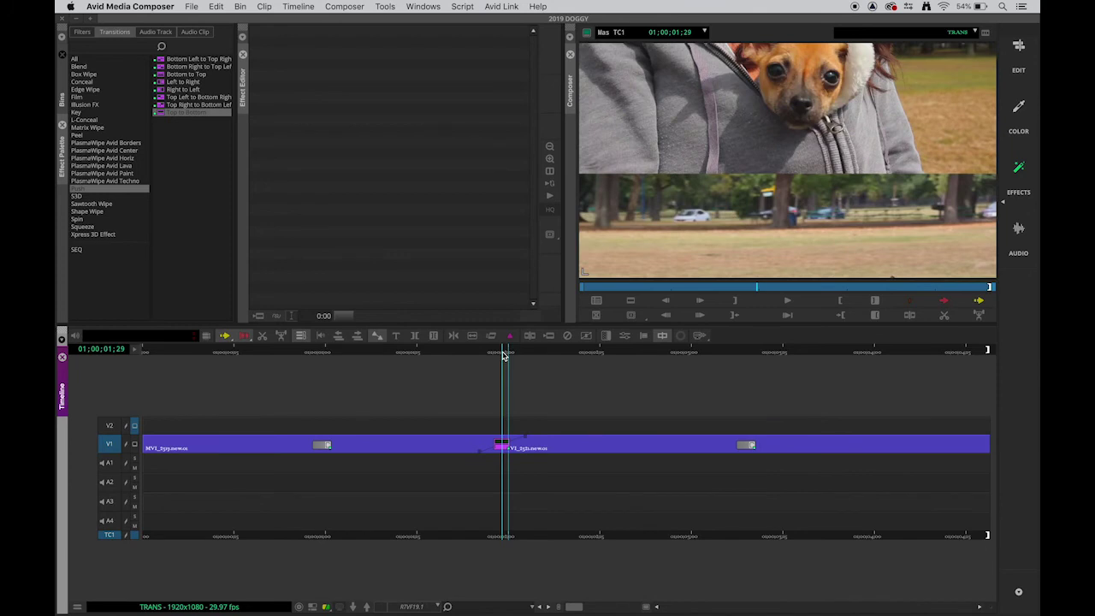
{"action": "left_click", "coordinate": [91, 105]}
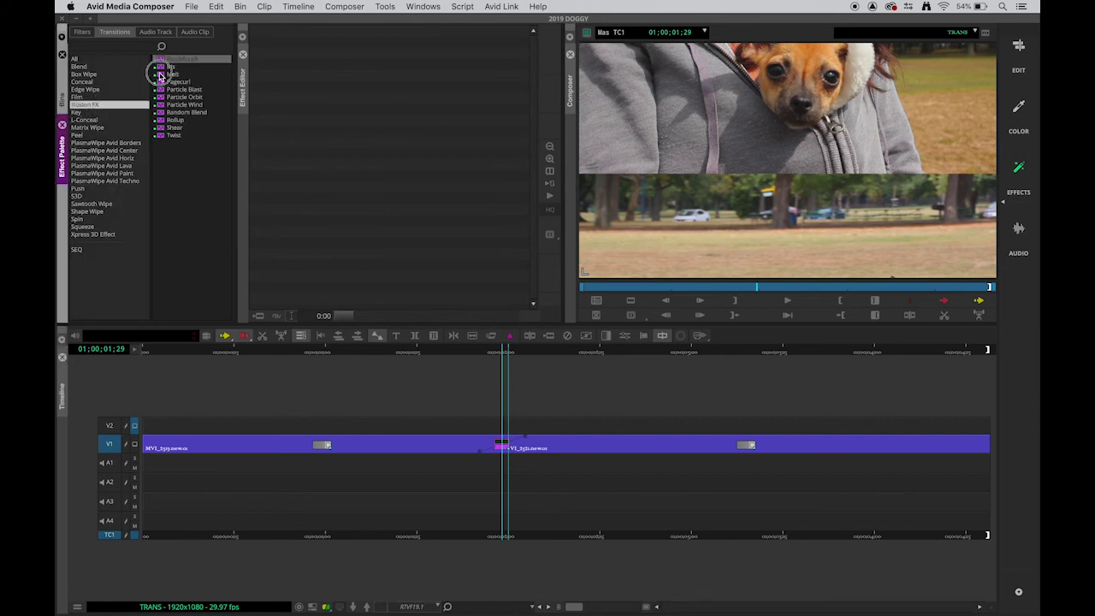
- Apply the Illusion FX Melt transition to the V1 cut
{"action": "left_click", "coordinate": [159, 76]}
{"action": "left_click", "coordinate": [411, 339]}
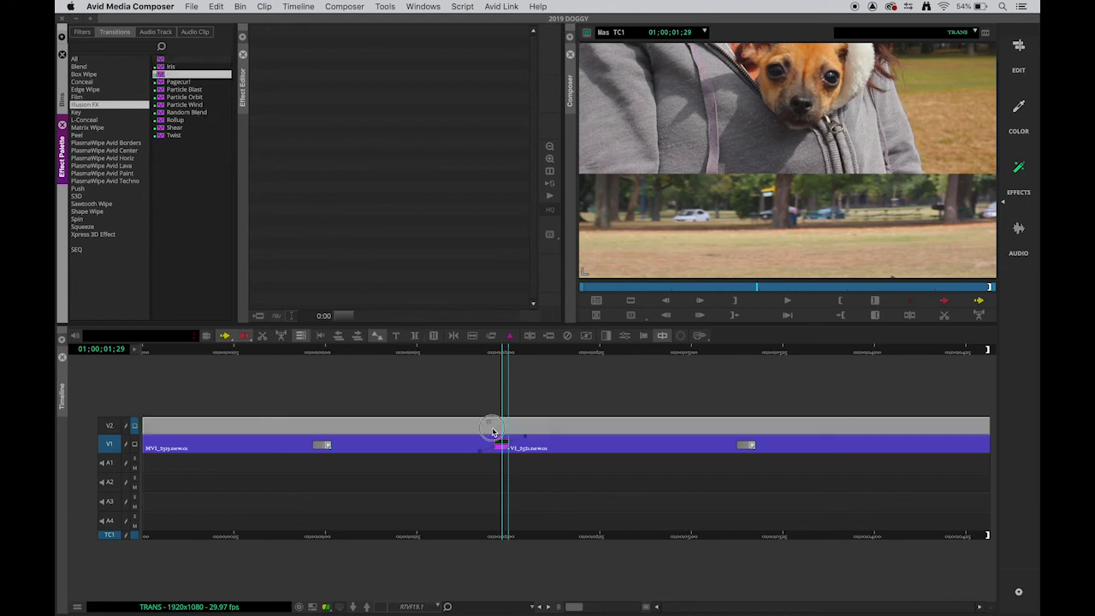
{"action": "left_click", "coordinate": [501, 444]}
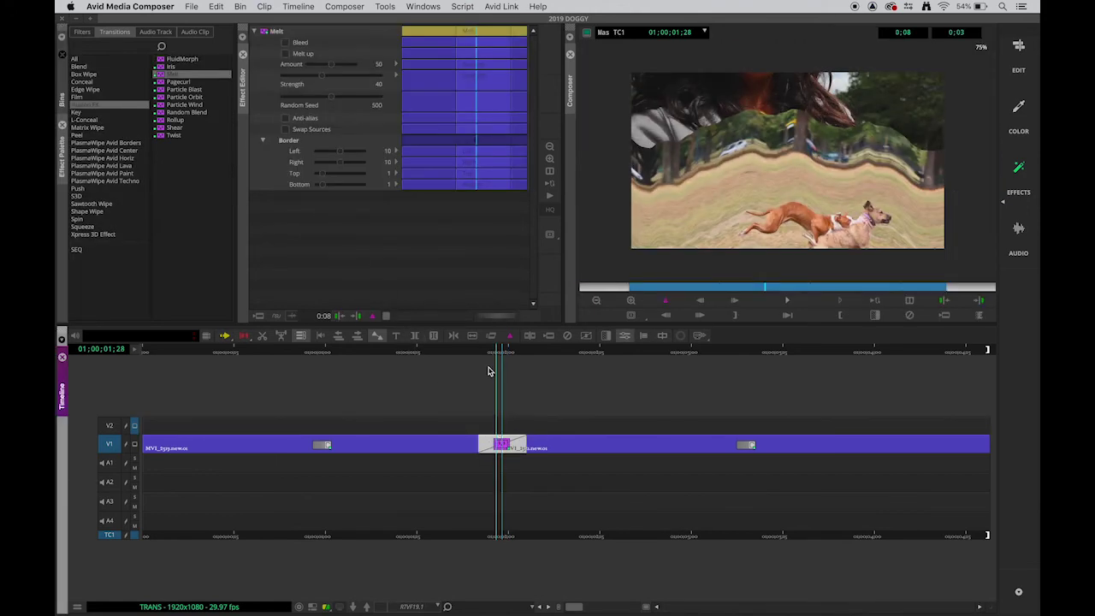
- Play and scrub through the Melt transition to preview the ripple
{"action": "left_click_drag", "start_coordinate": [481, 351], "coordinate": [459, 353]}
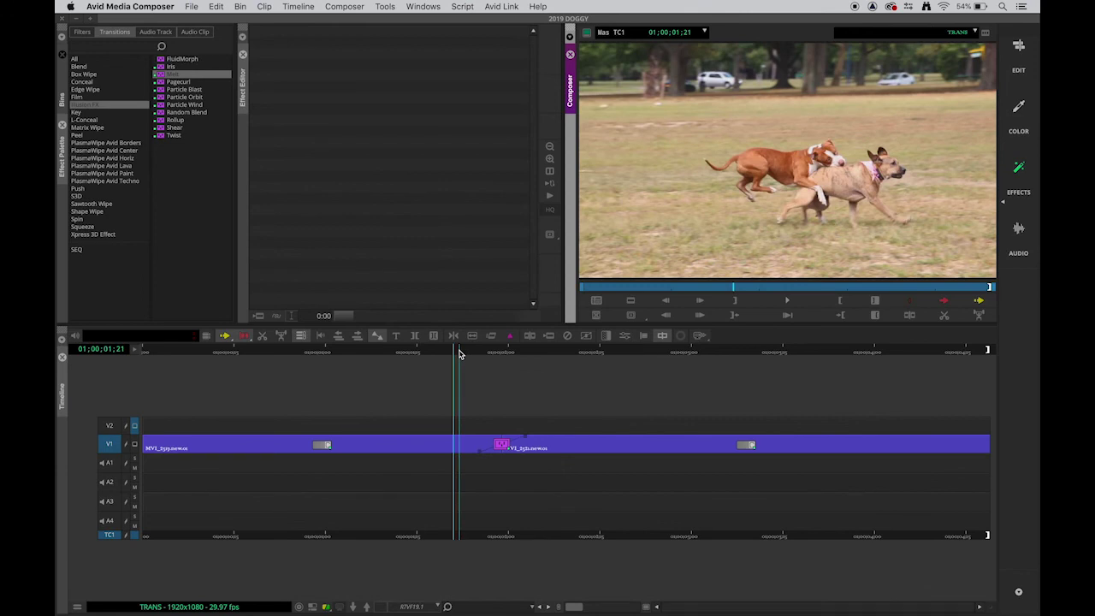
{"action": "key", "text": "space"}
{"action": "key", "text": "space"}
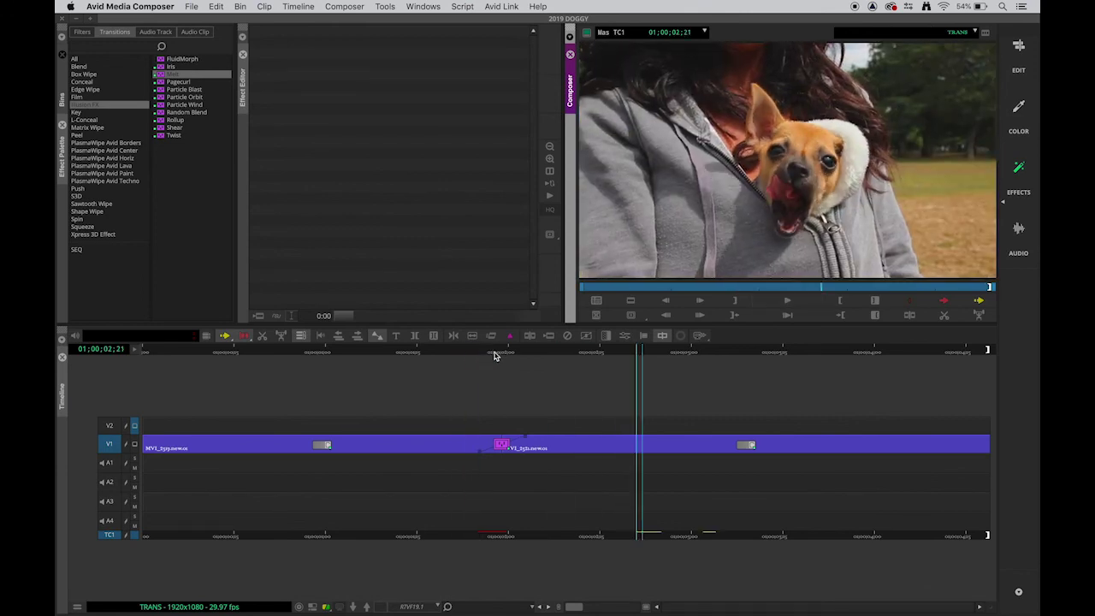
{"action": "left_click_drag", "start_coordinate": [493, 353], "coordinate": [504, 351]}
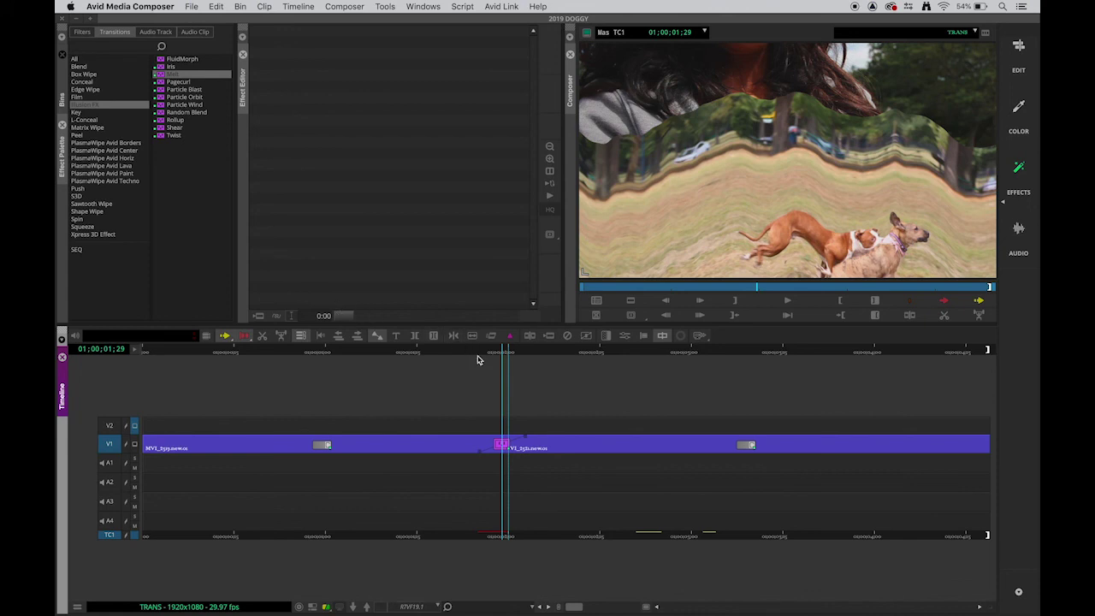
{"action": "left_click_drag", "start_coordinate": [476, 349], "coordinate": [502, 352]}
{"action": "left_click", "coordinate": [87, 128]}
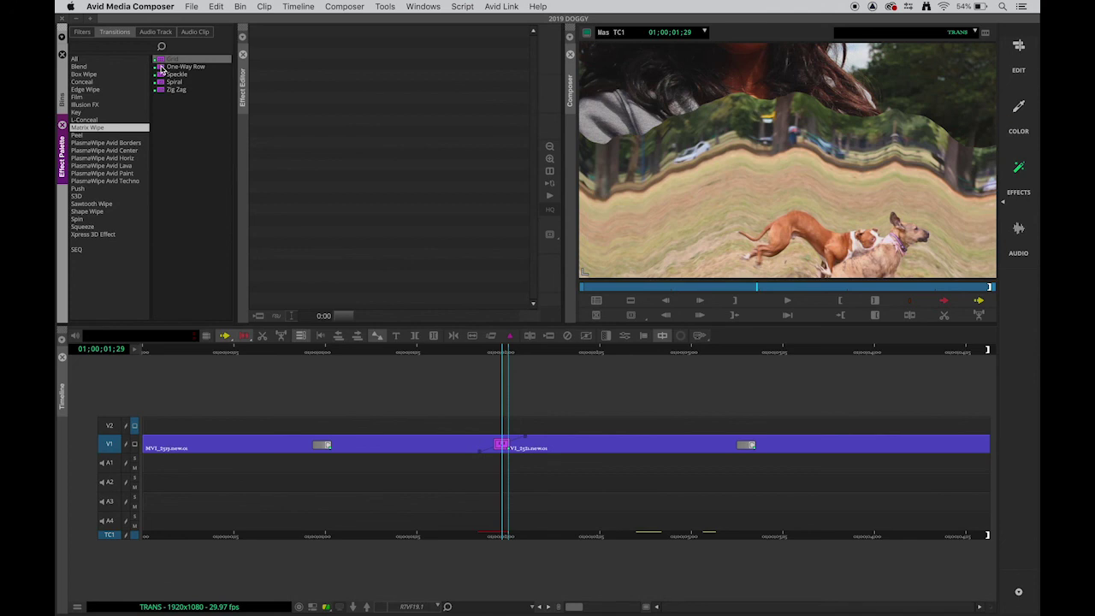
- Apply the Matrix Wipe Grid transition to the V1 cut and play through it
{"action": "left_click_drag", "start_coordinate": [161, 63], "coordinate": [501, 444]}
{"action": "left_click", "coordinate": [487, 444]}
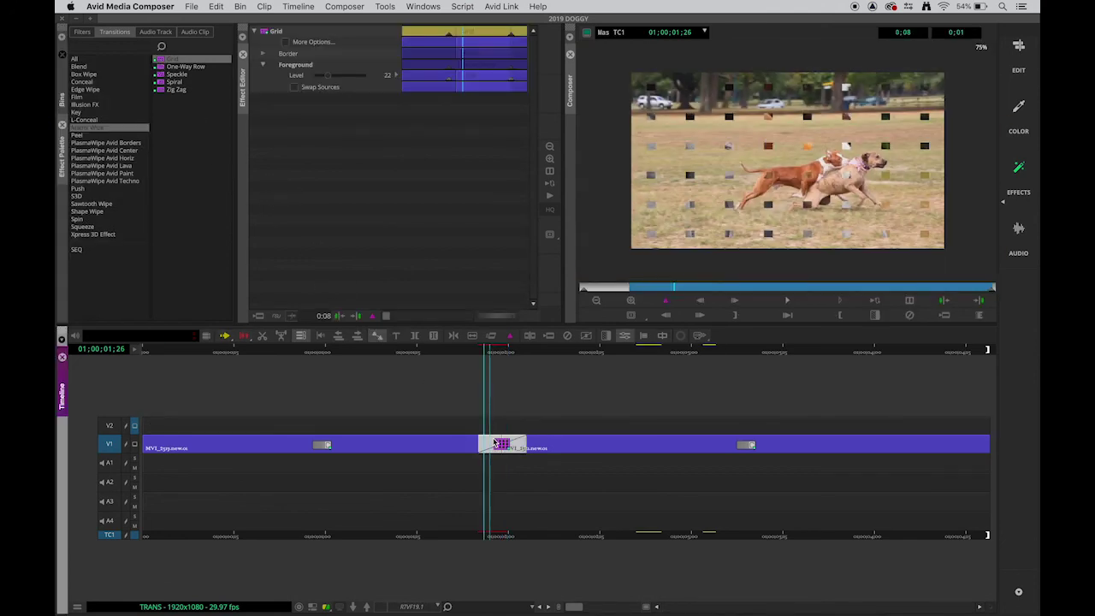
{"action": "left_click_drag", "start_coordinate": [472, 353], "coordinate": [458, 354]}
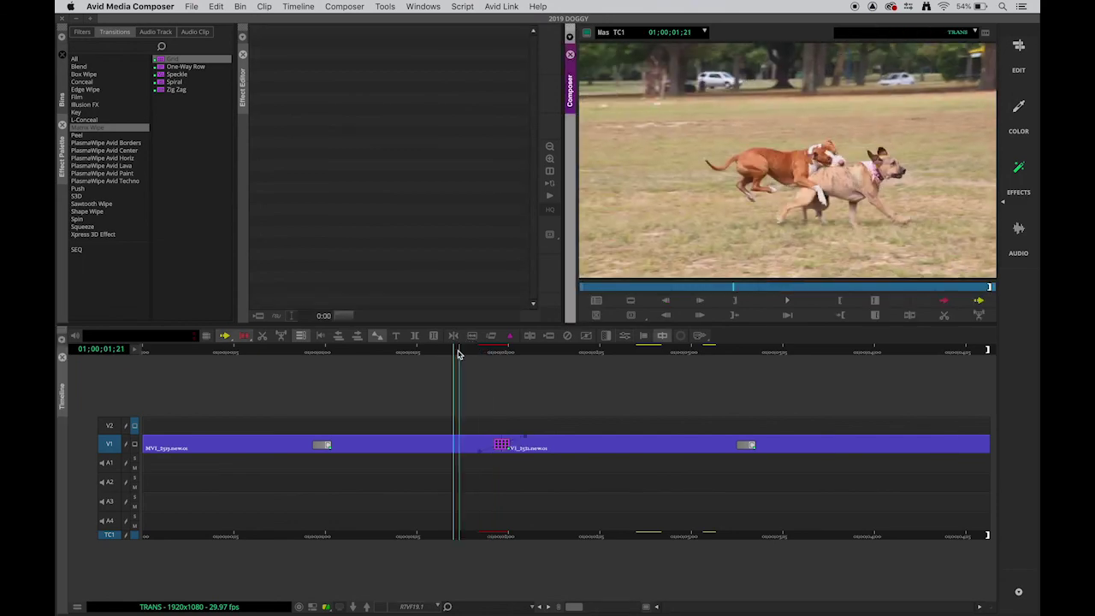
{"action": "key", "text": "space"}
{"action": "key", "text": "space"}
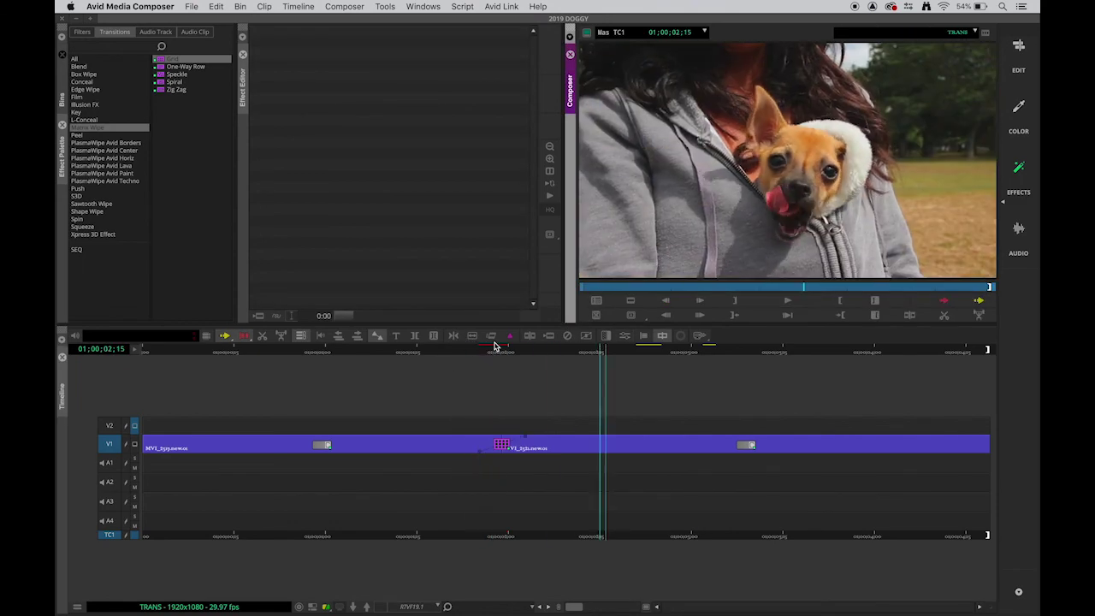
{"action": "left_click", "coordinate": [499, 352]}
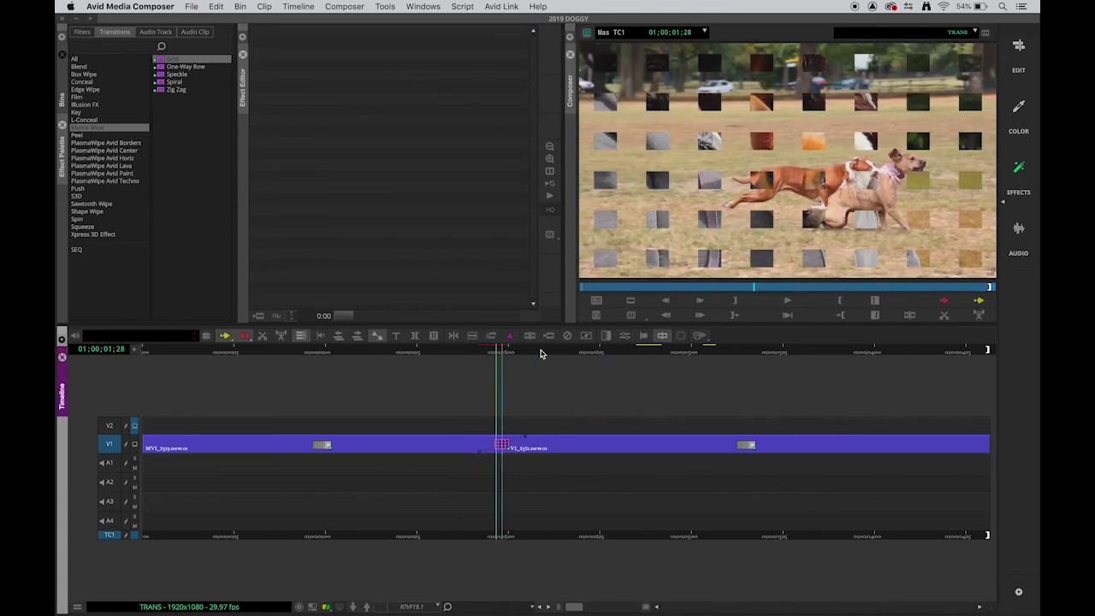
- Open the Grid parameters, expand and collapse Border, and scrub through the tiled wipe
{"action": "left_click", "coordinate": [1018, 171]}
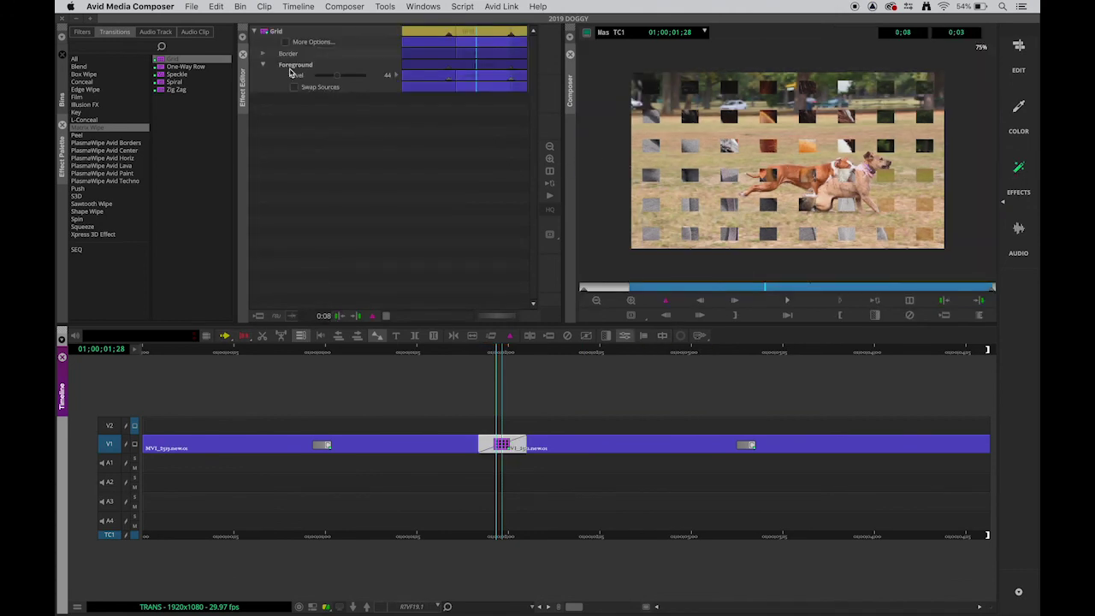
{"action": "left_click", "coordinate": [264, 53]}
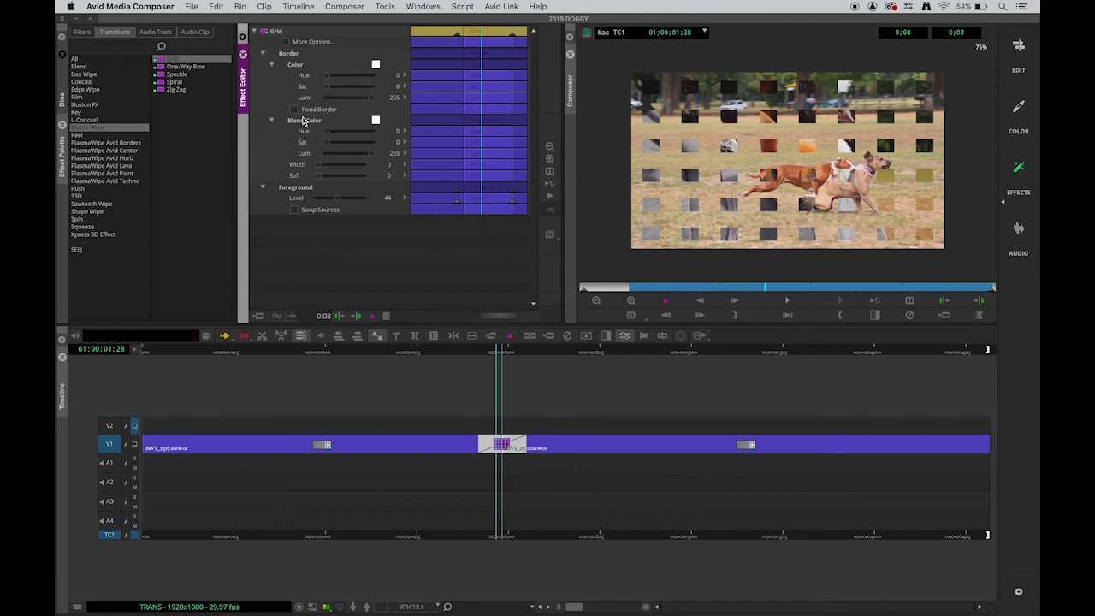
{"action": "left_click", "coordinate": [265, 54]}
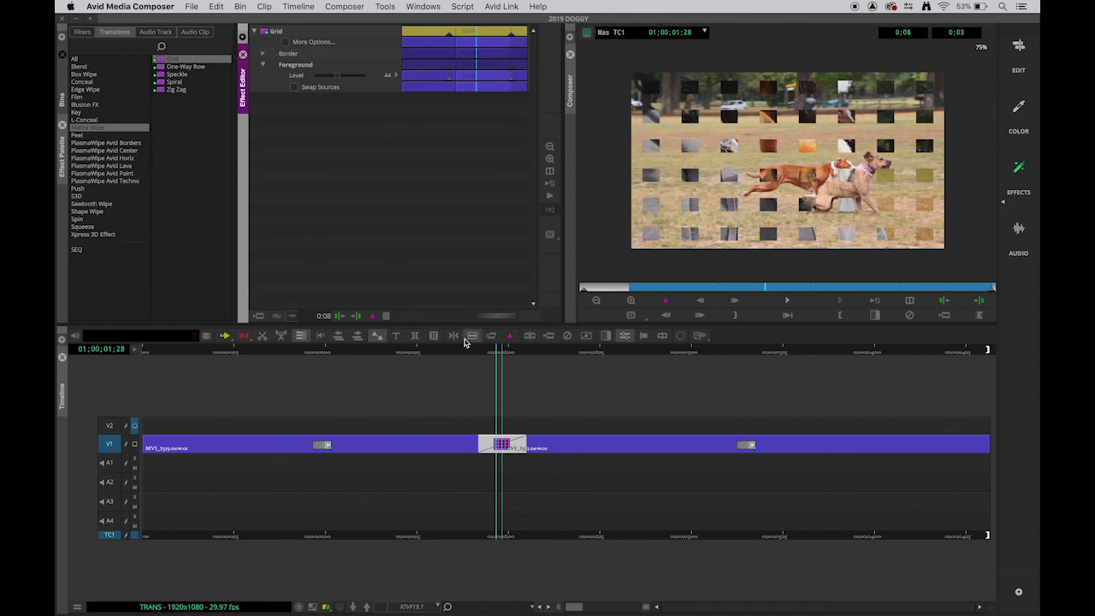
{"action": "left_click_drag", "start_coordinate": [469, 356], "coordinate": [505, 353]}
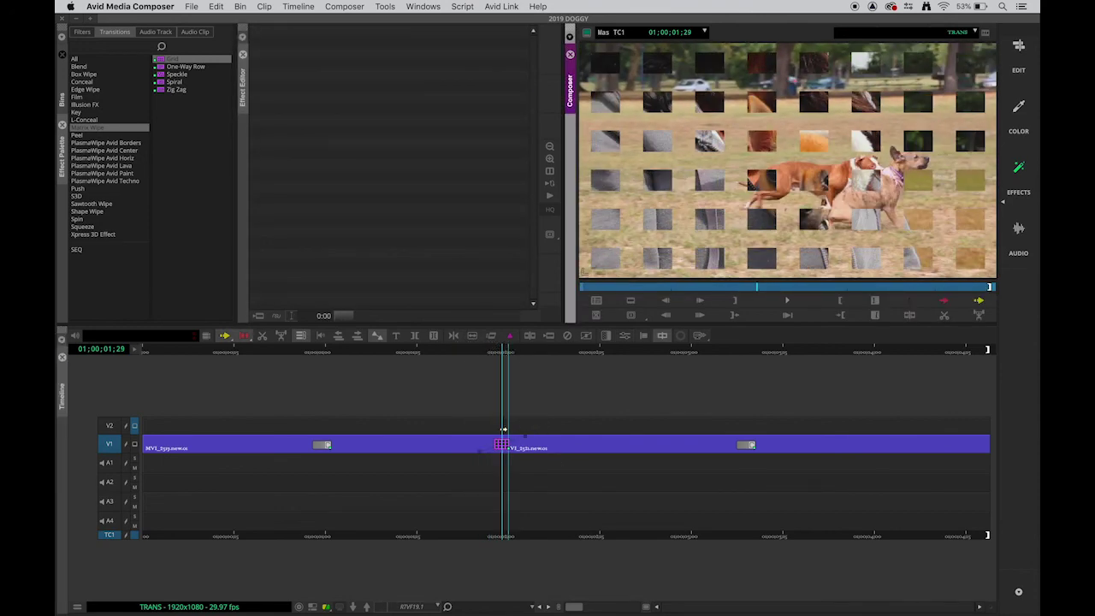
{"action": "mouse_move", "coordinate": [503, 349]}
{"action": "left_mouse_down"}
{"action": "mouse_move", "coordinate": [477, 350]}
{"action": "mouse_move", "coordinate": [536, 360]}
{"action": "mouse_move", "coordinate": [479, 350]}
{"action": "mouse_move", "coordinate": [513, 357]}
{"action": "left_mouse_up"}
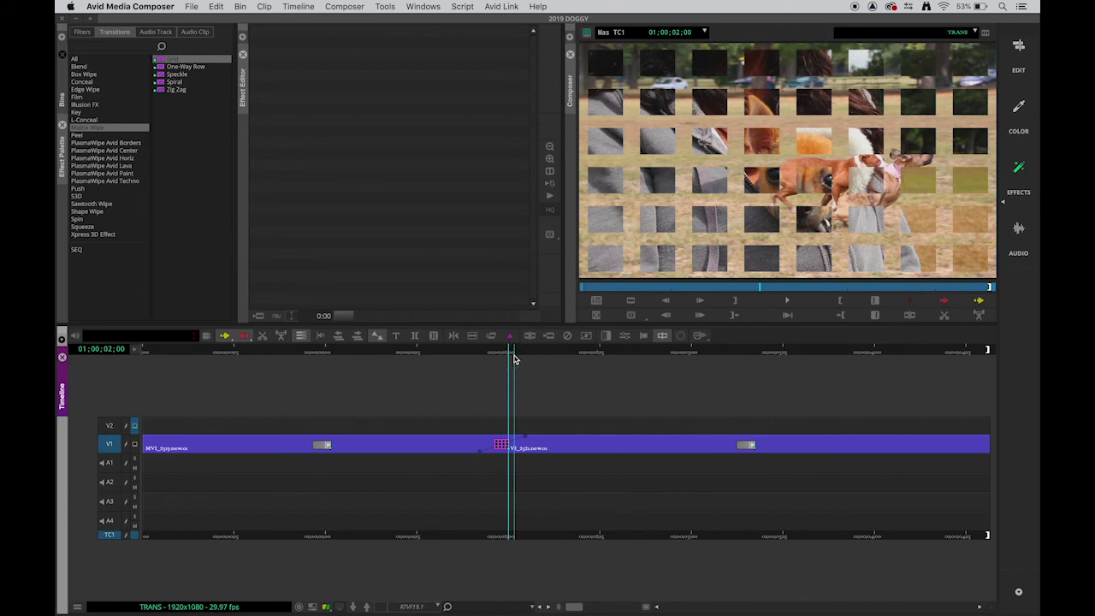